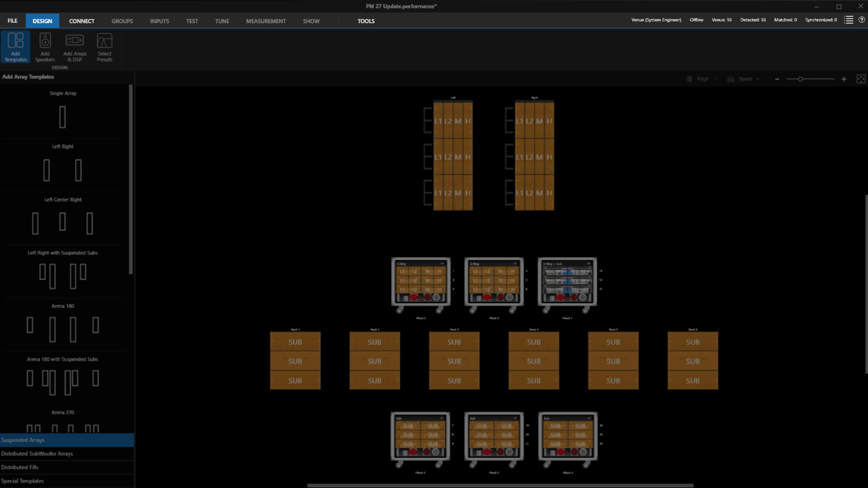
- Bring the system online and tour the groups, inputs, mute, tuning and show views
left_click(68, 21)
key("Return")
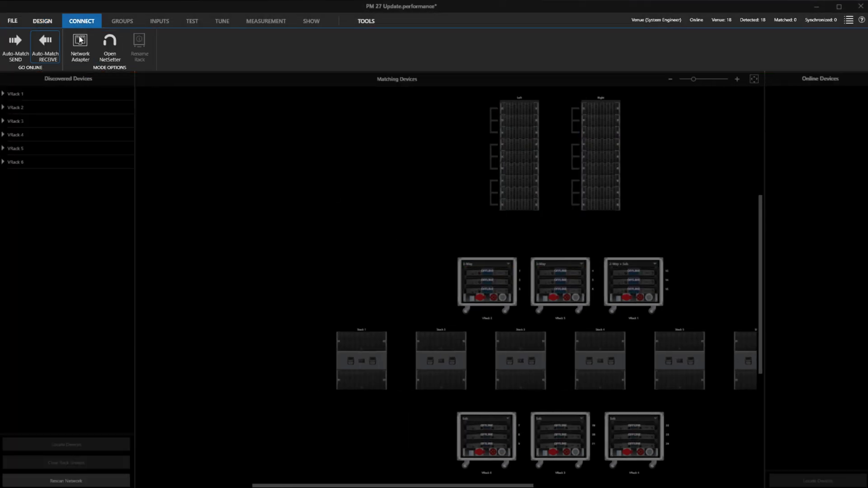
left_click(114, 23)
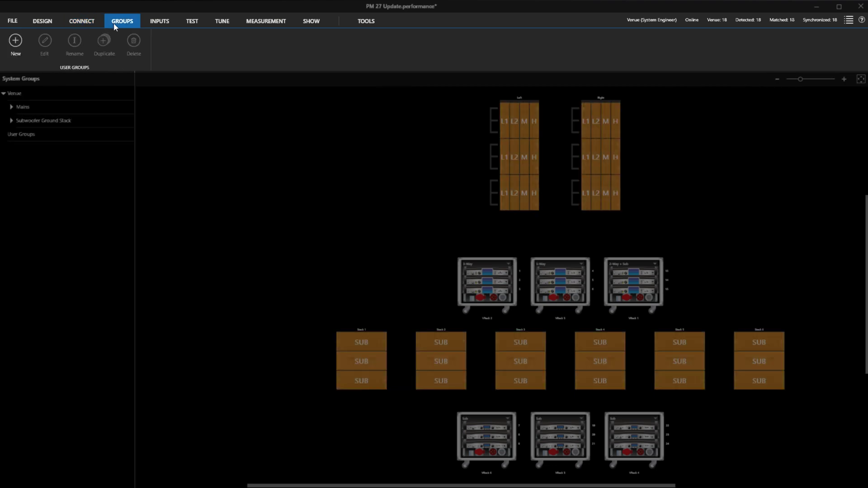
left_click(158, 22)
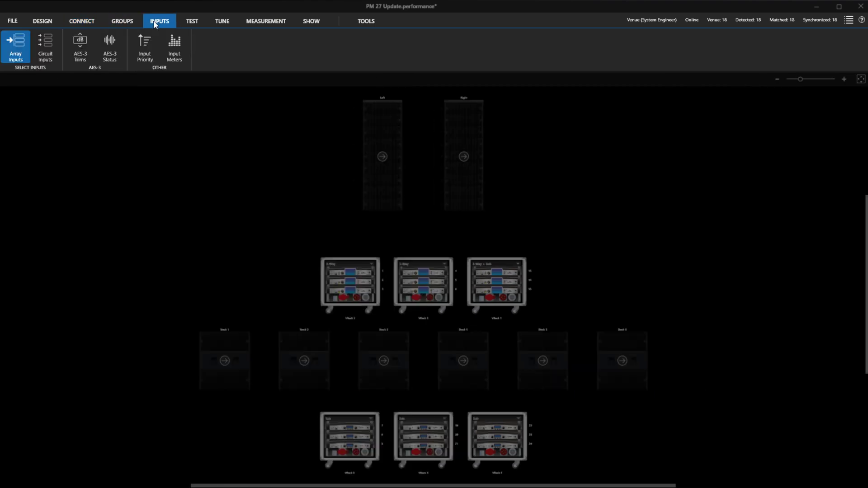
left_click(194, 24)
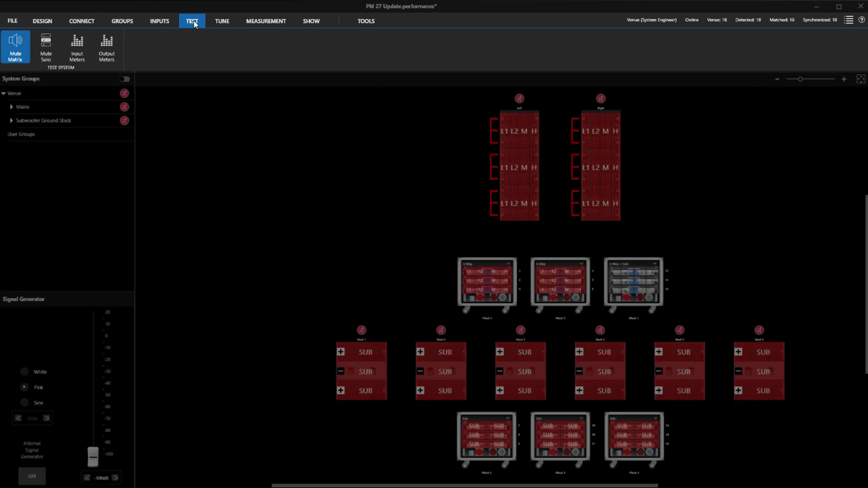
left_click(222, 22)
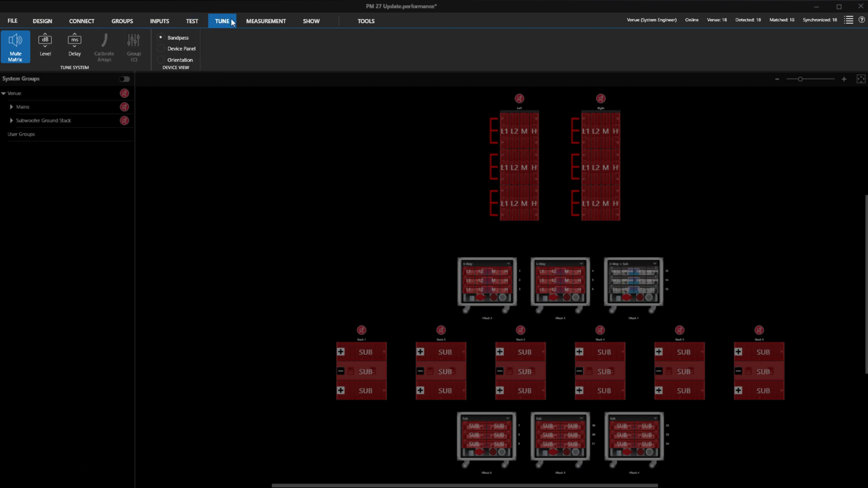
left_click(311, 21)
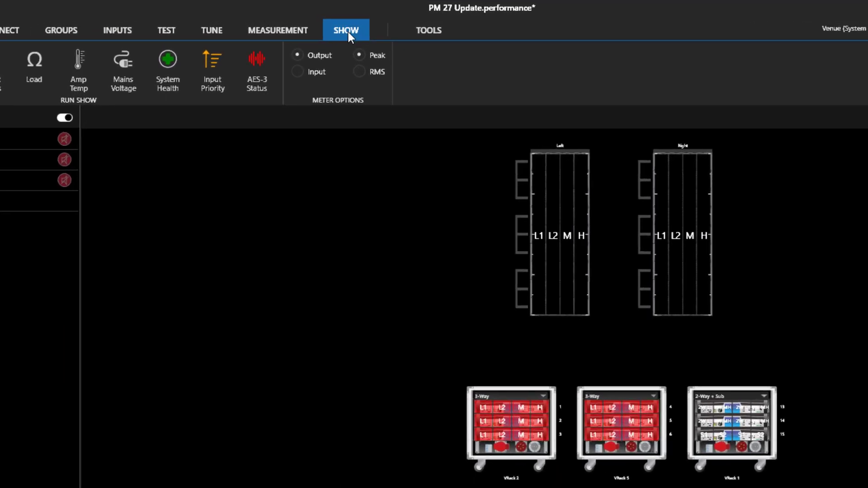
double_click(347, 31)
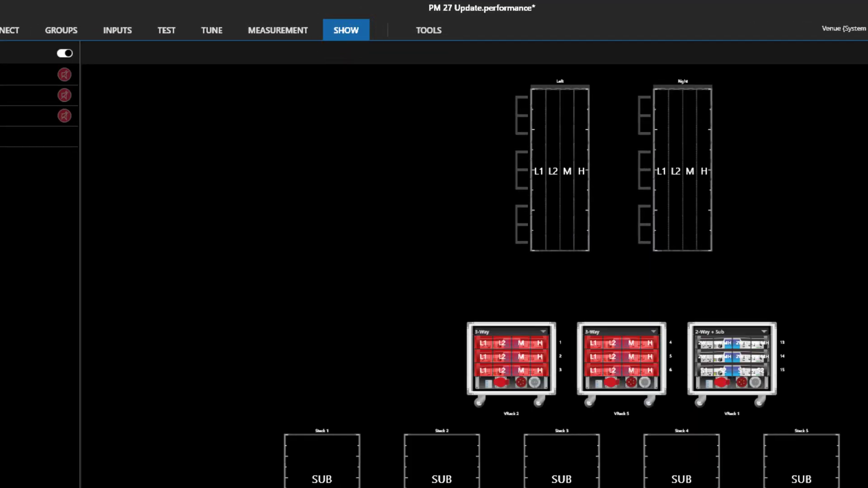
double_click(363, 36)
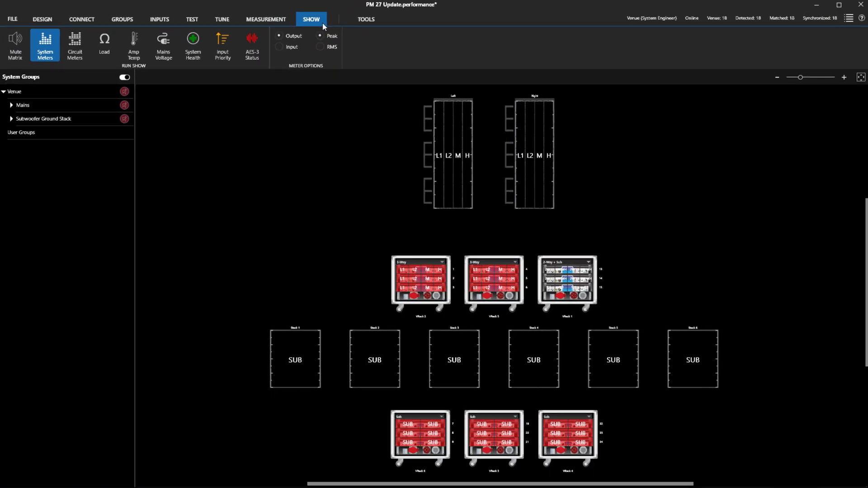
- Back in Design, zoom onto the arrays and drop another Left Right array pair into the venue
left_click(50, 19)
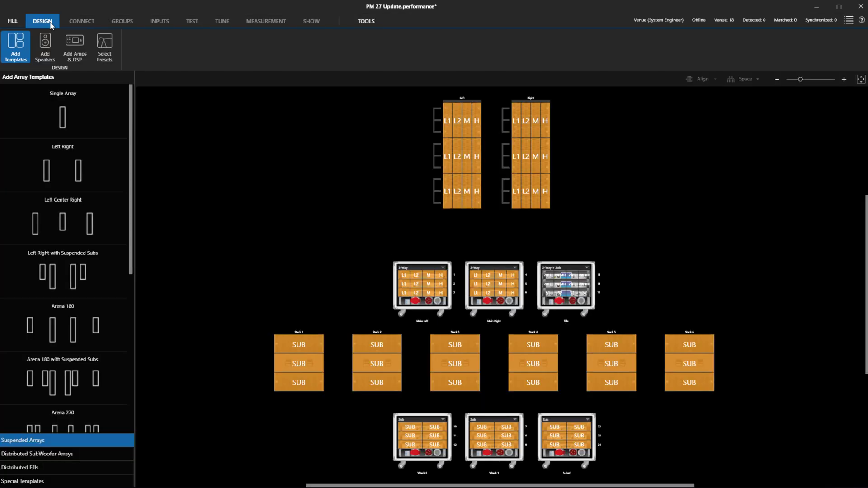
left_click_drag(350, 100, 608, 191)
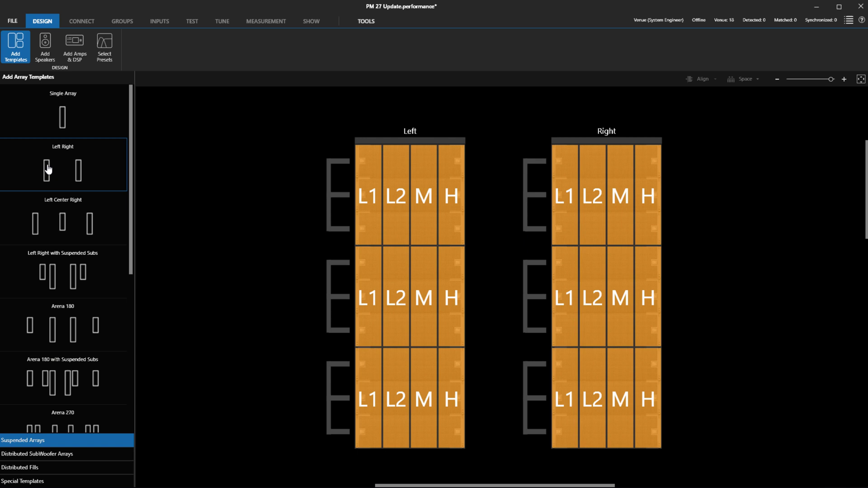
left_click_drag(48, 170, 176, 152)
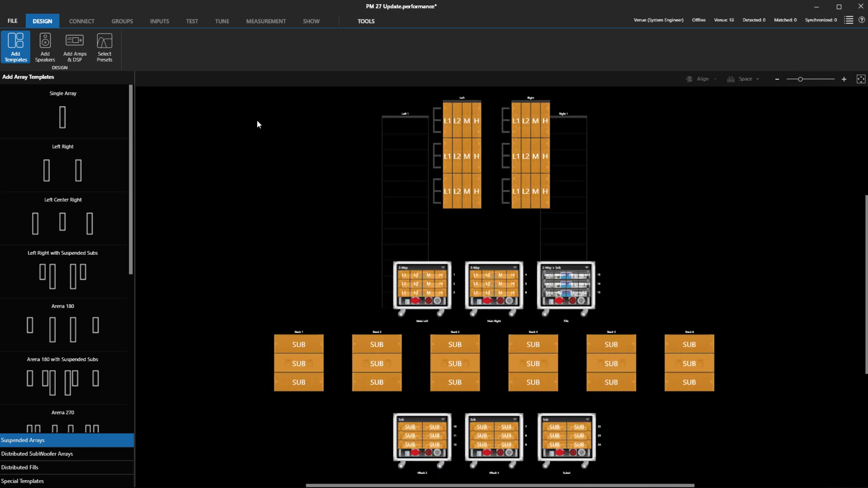
left_click(47, 57)
left_click(74, 58)
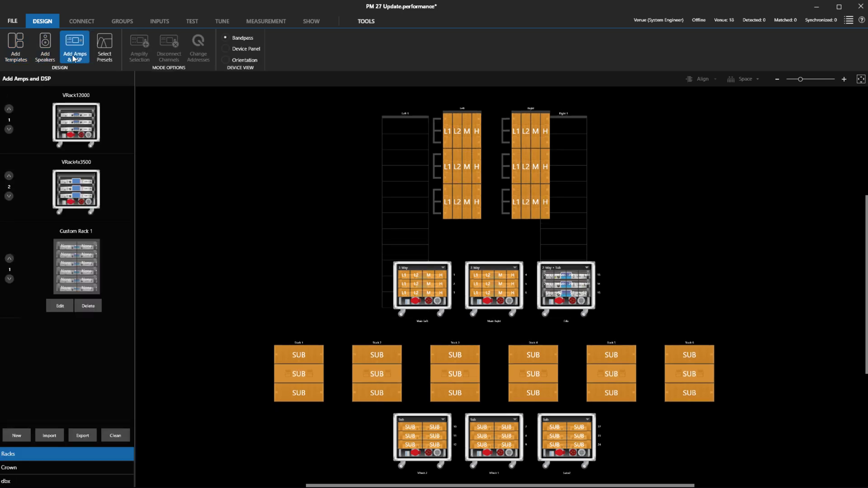
left_click(16, 56)
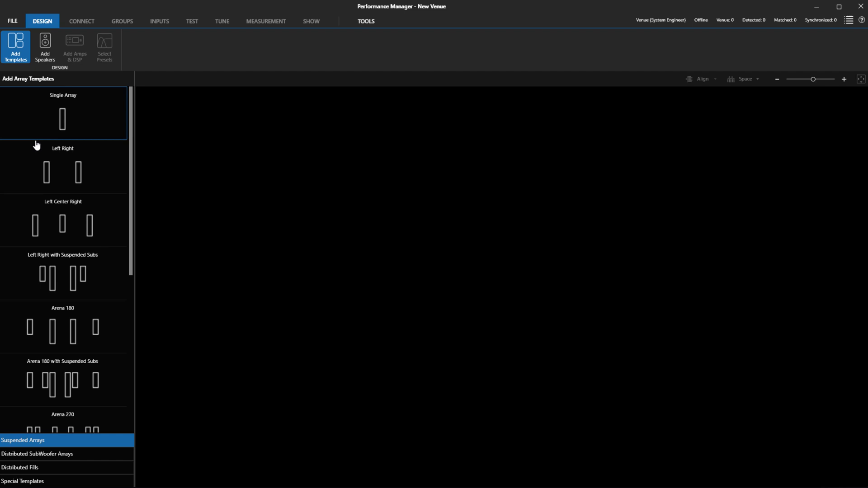
- Place a single Multi-Point Fill as the Center array holding six VTX A8 speakers
left_click(79, 467)
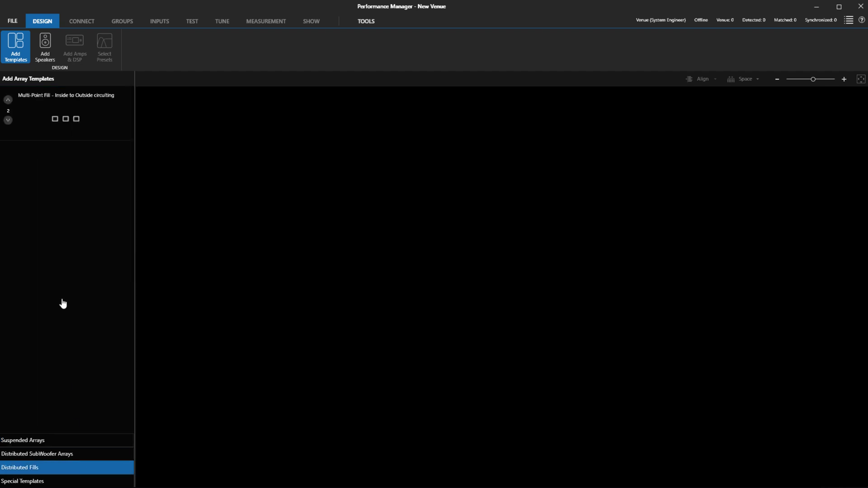
left_click(8, 120)
left_click_drag(51, 121, 207, 164)
left_click_drag(360, 199, 360, 199)
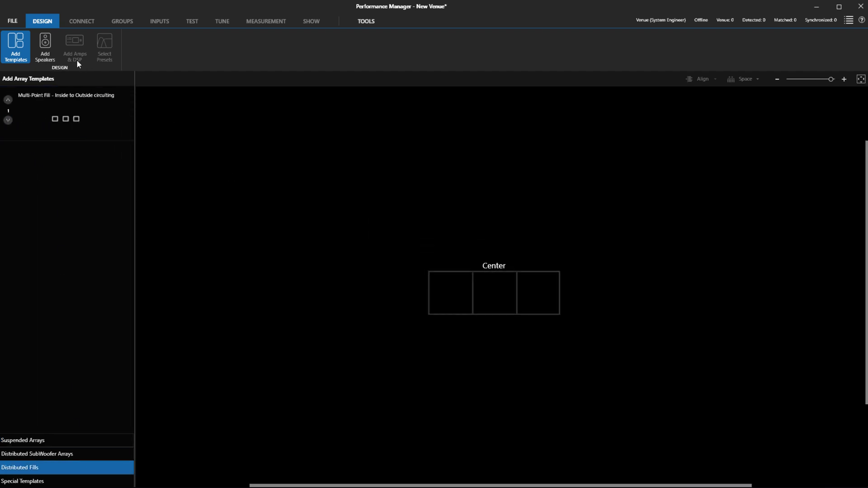
left_click(45, 52)
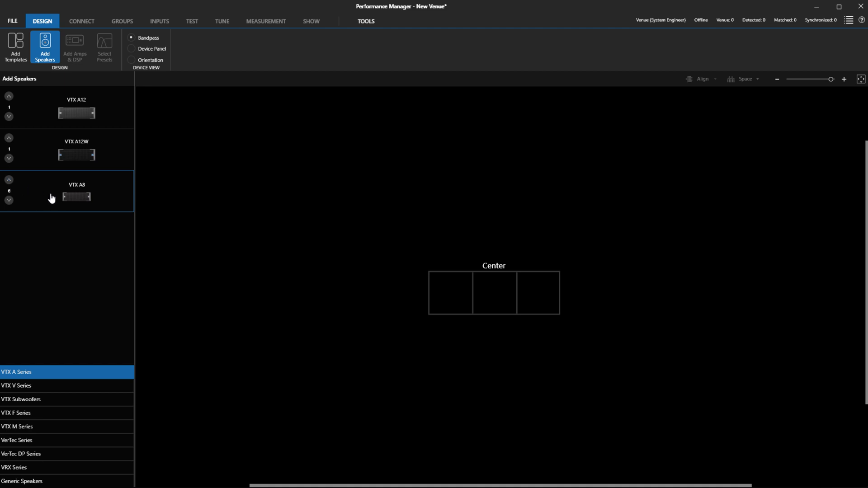
left_click_drag(68, 198, 461, 299)
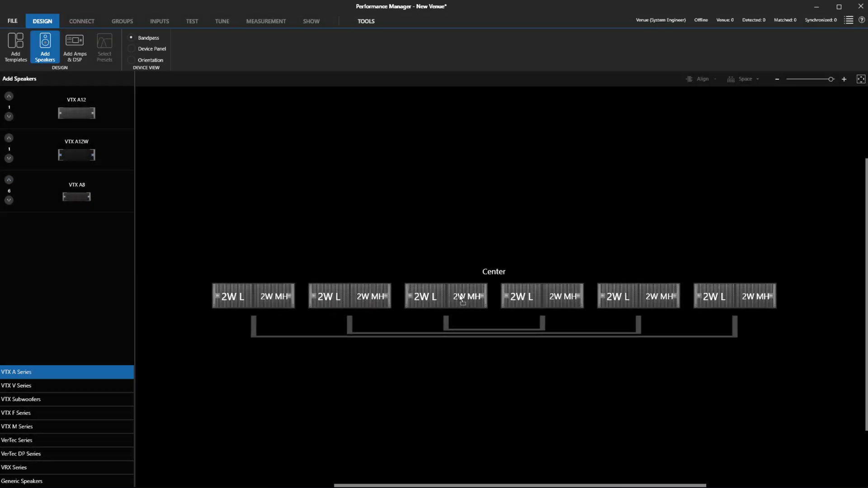
left_click(466, 325)
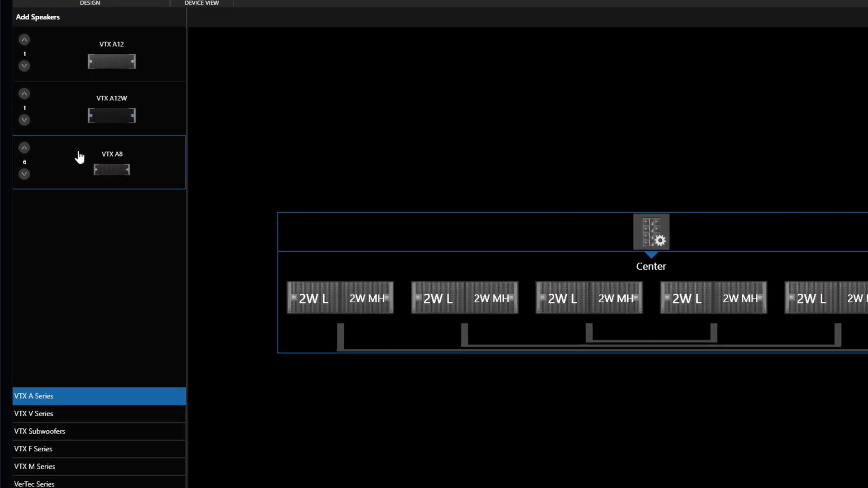
- Create the Fill 1 distributed fill from more VTX A8 speakers and set its wiring mode to Normal
left_click_drag(108, 174, 406, 355)
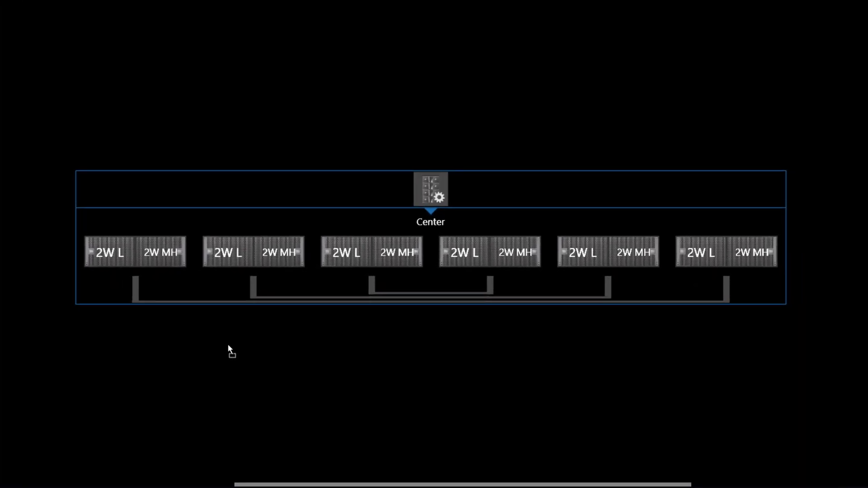
left_click_drag(229, 348, 239, 356)
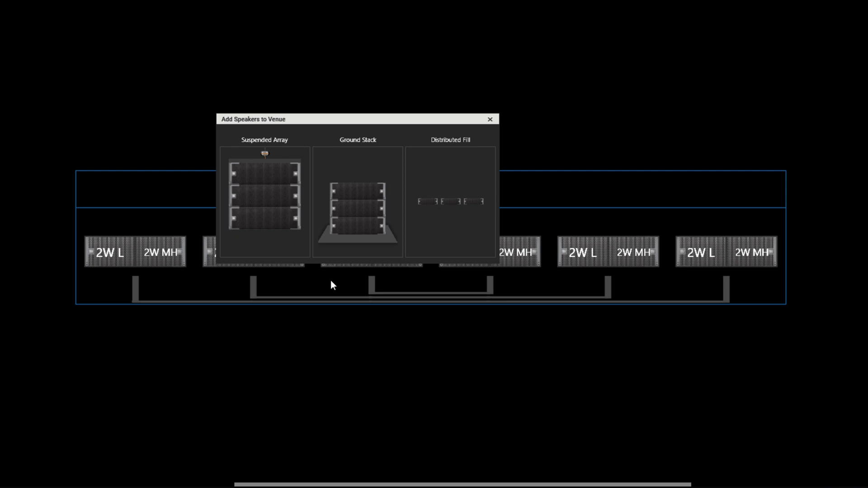
left_click(446, 208)
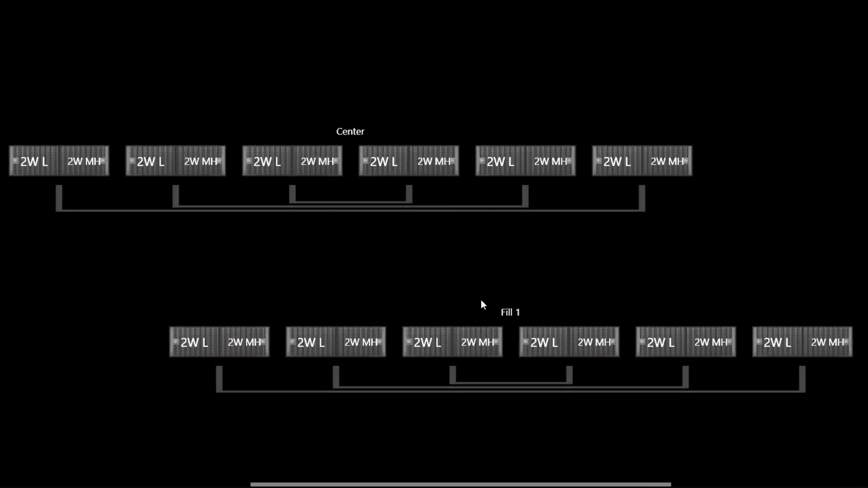
left_click(468, 314)
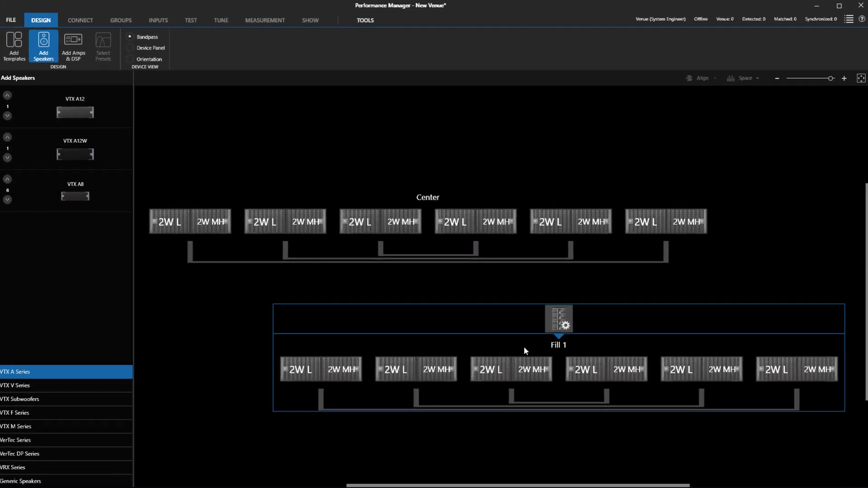
left_click(562, 323)
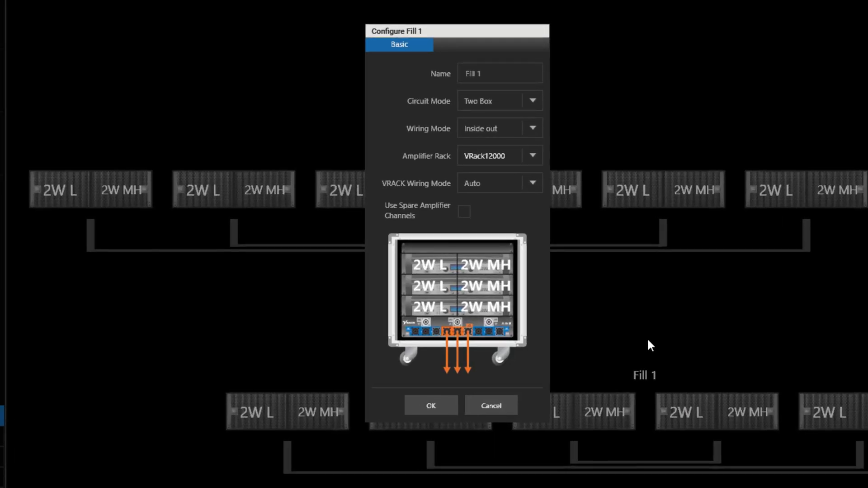
left_click(530, 130)
left_click(491, 157)
left_click(414, 407)
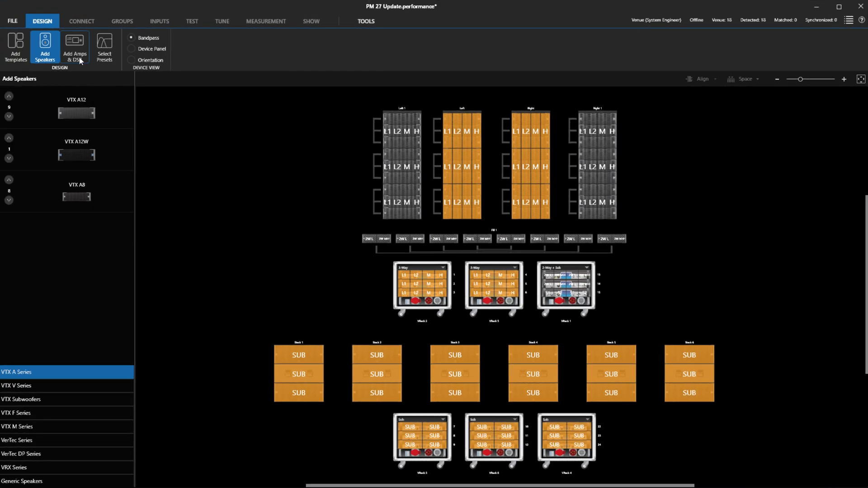
- Build Custom Rack 1 in Rack Builder with six I-Tech HD amplifiers
left_click(81, 60)
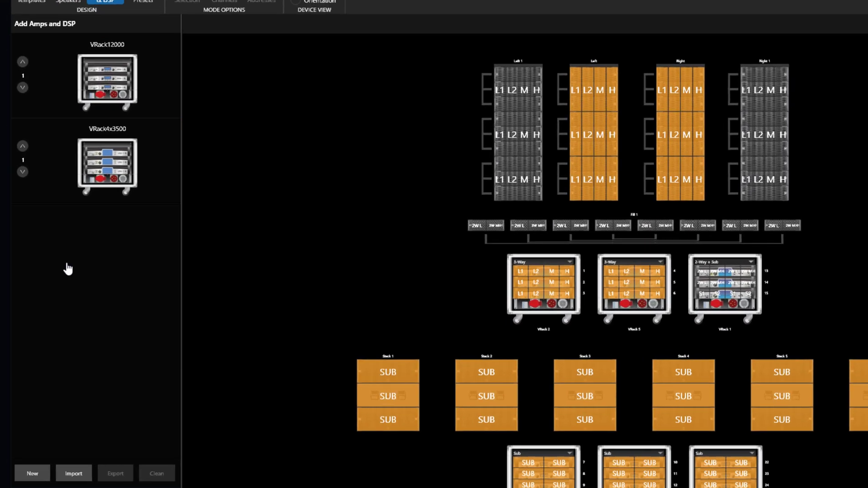
left_click(34, 476)
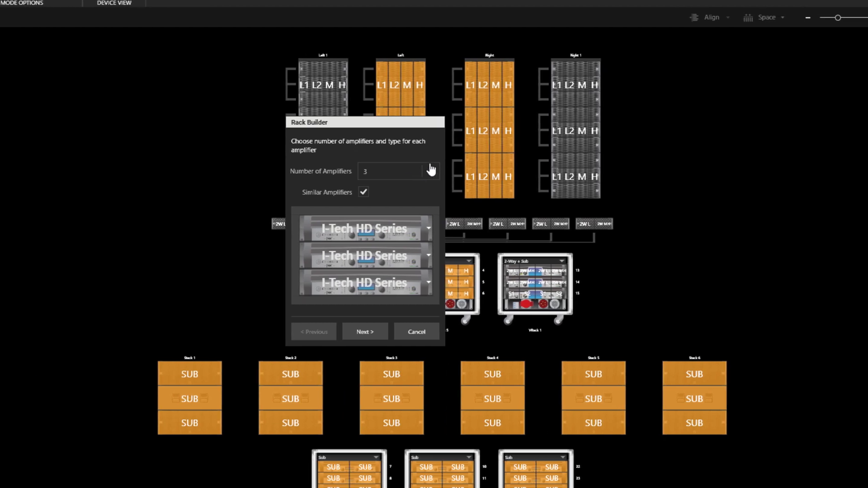
left_click(639, 172)
left_click(392, 279)
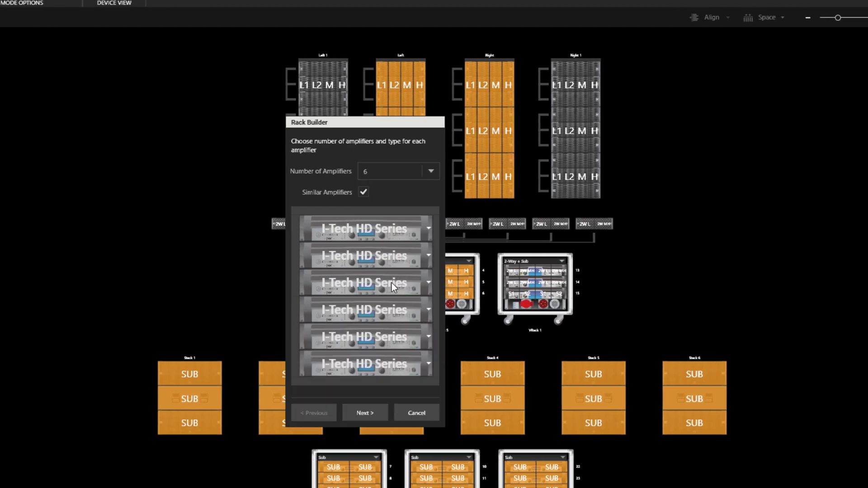
left_click(373, 409)
left_click(373, 394)
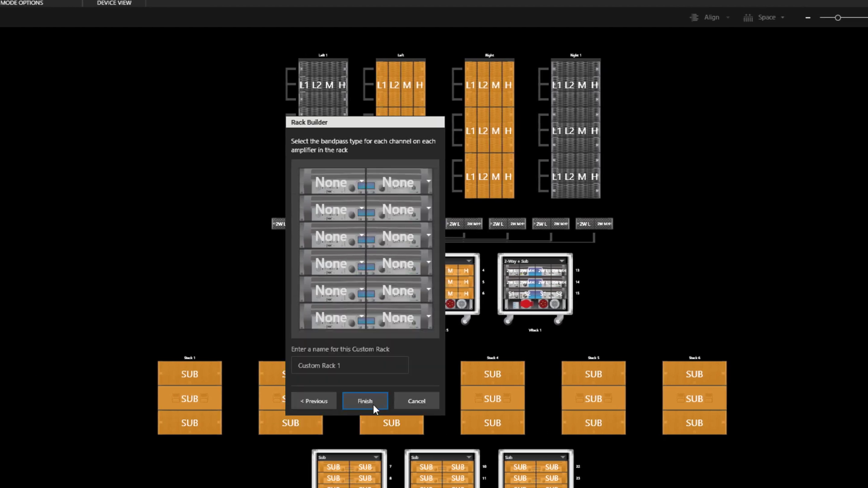
left_click(373, 403)
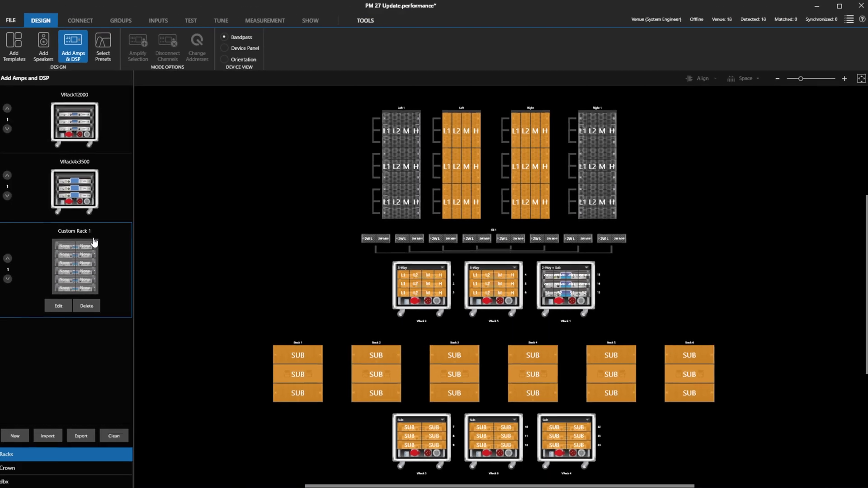
- Place two copies of Custom Rack 1 either side of the VRacks and align them with that row
left_click_drag(94, 242, 310, 244)
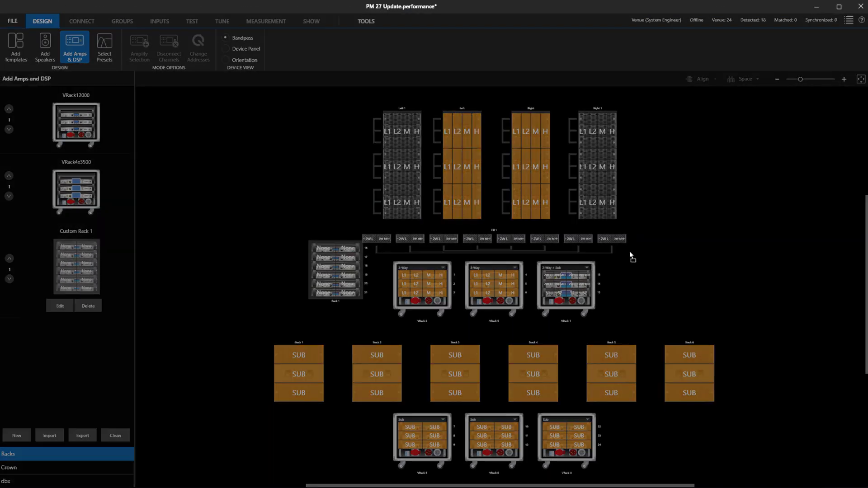
left_click_drag(629, 251, 629, 251)
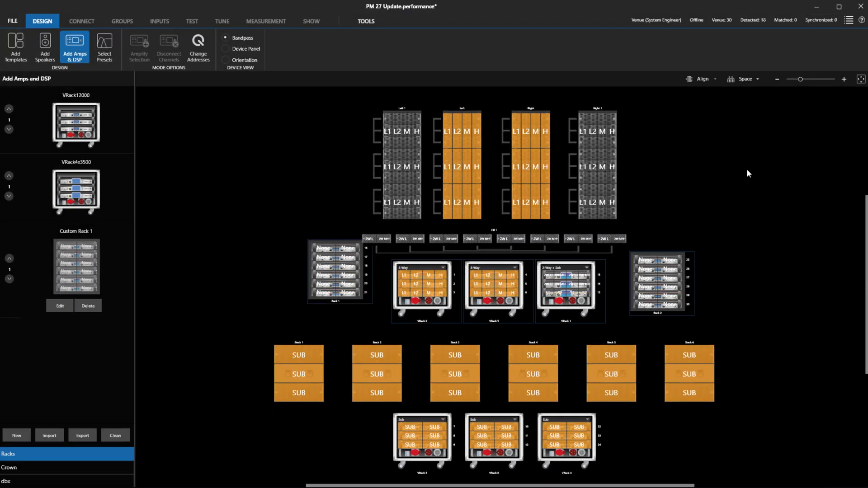
left_click(704, 78)
left_click(703, 135)
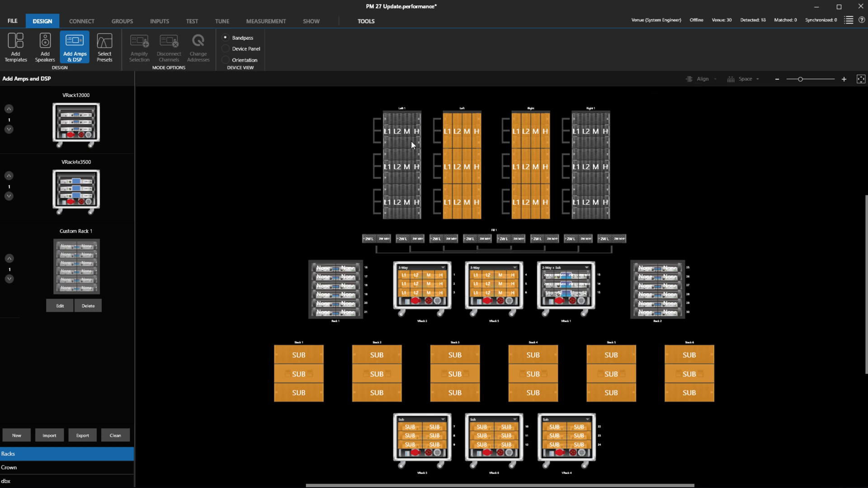
- Assign Left 1's L1, L2, M and H channels to Rack 1's first two amplifiers
left_click_drag(388, 142, 330, 270)
left_click(400, 136)
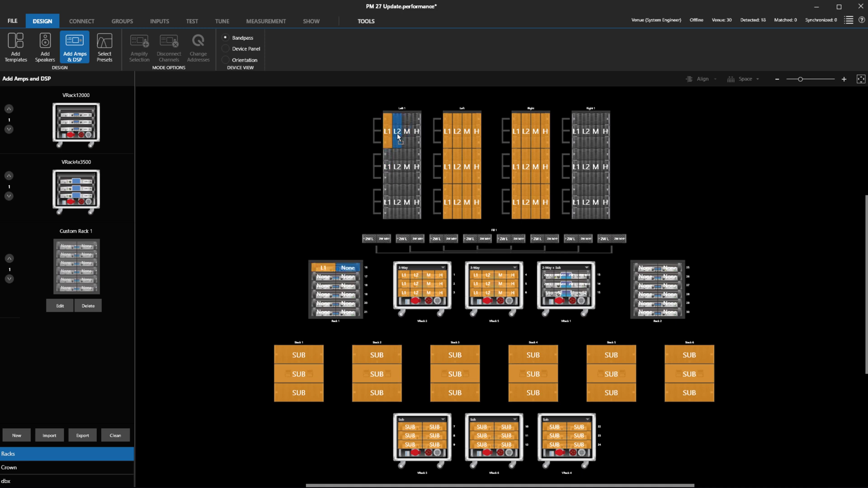
left_click(399, 135)
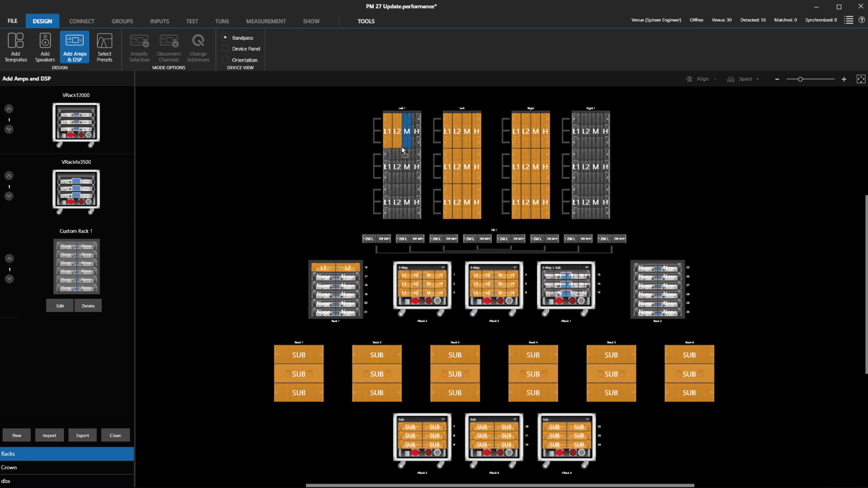
left_click_drag(332, 268, 331, 278)
left_click(329, 277)
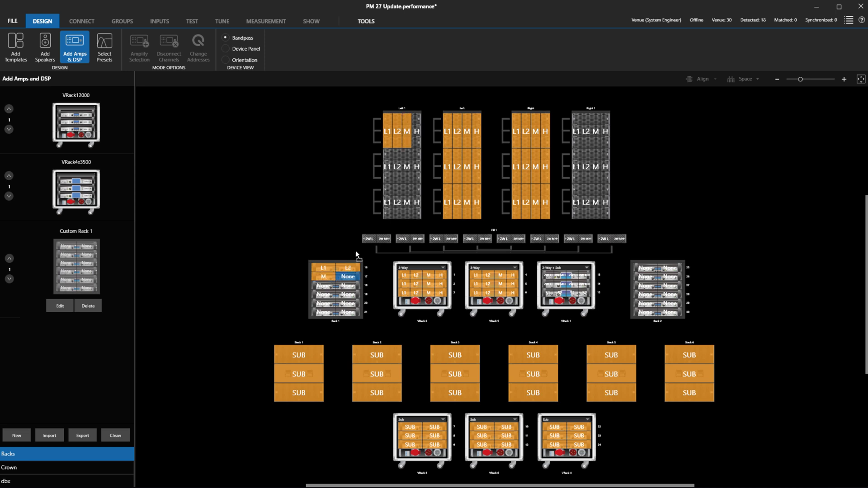
left_click(415, 141)
left_click(369, 239)
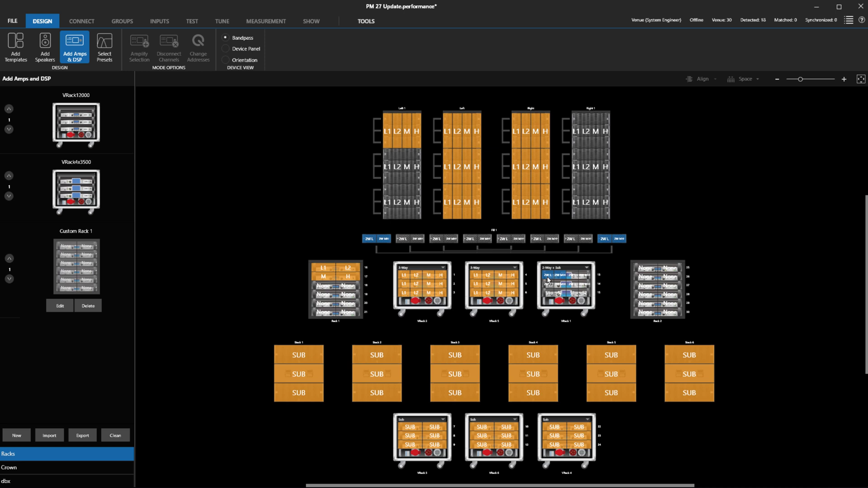
- Assign all Fill 1 units, outer and middle, to VRack 1
left_click(584, 278)
left_click(578, 239)
left_click(547, 238)
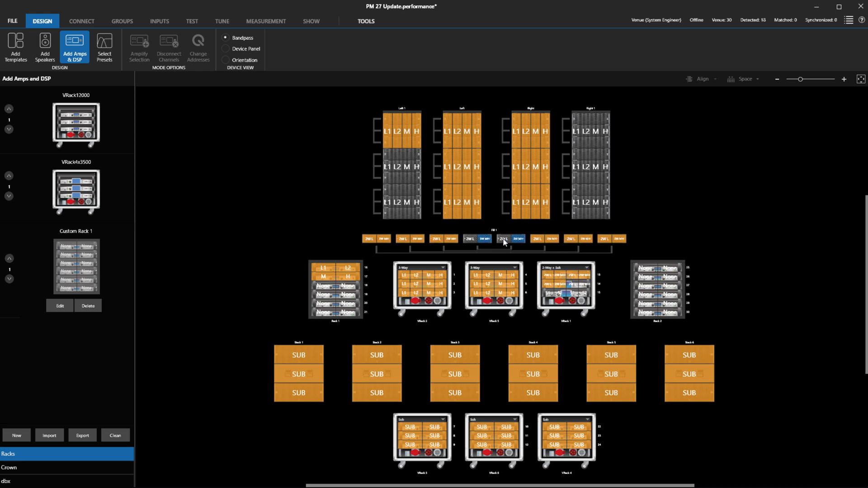
left_click(571, 287)
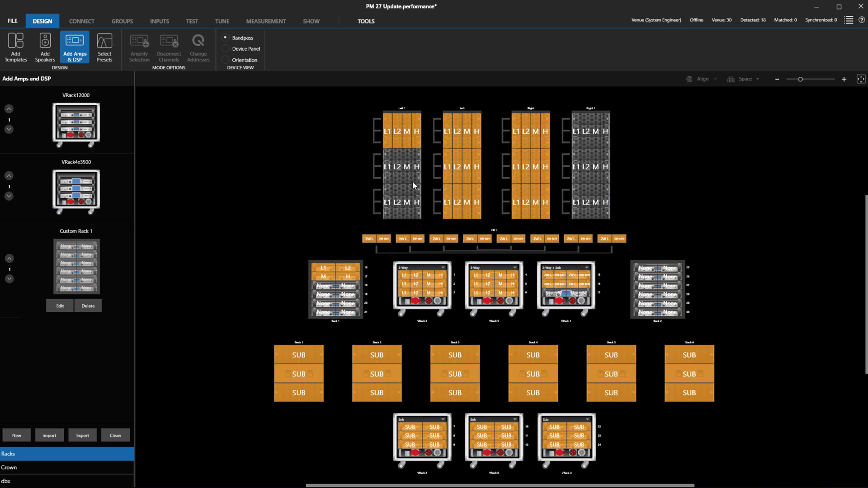
- Assign Left 1's middle and bottom cabinets to Rack 1's remaining amps, then select Rack 2's slots
left_click(387, 172)
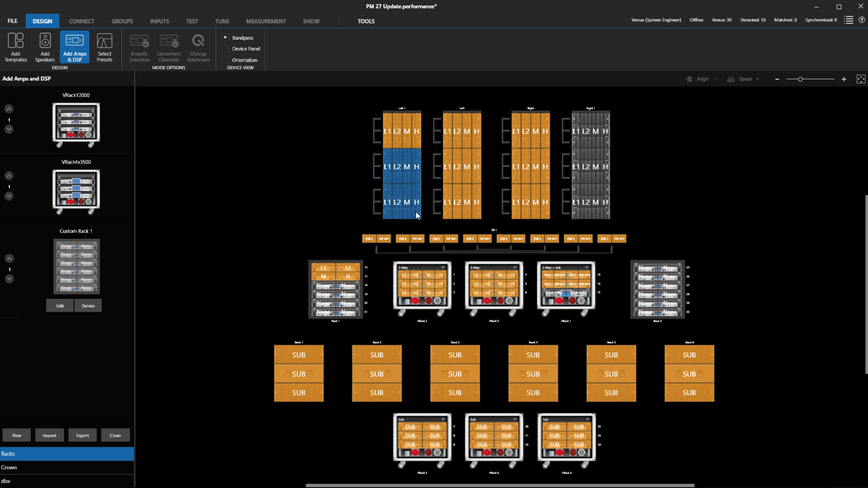
left_click(325, 286)
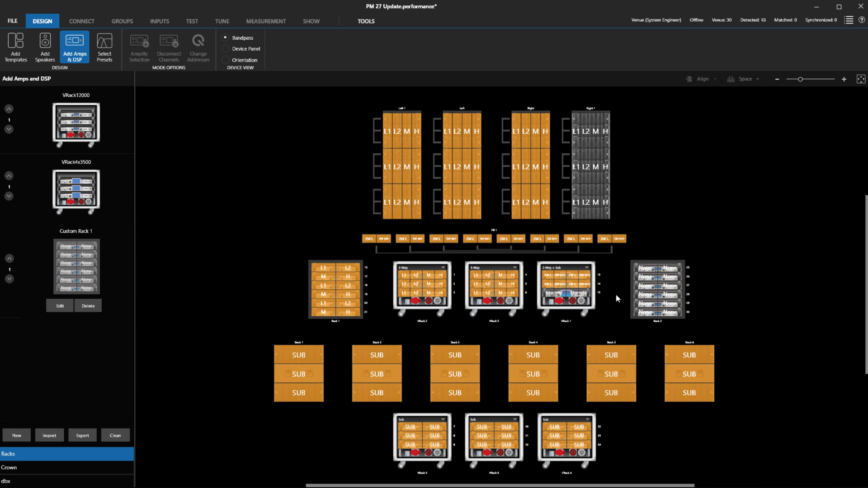
left_click(645, 269)
left_click(665, 315, "shift")
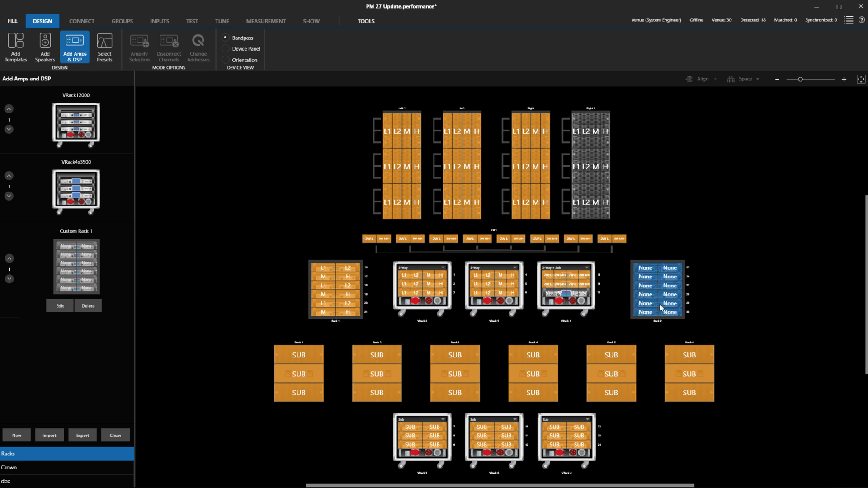
- Assign Right 1 to Rack 2, then amplify subwoofer Stack 1 as One Box
left_click(575, 137)
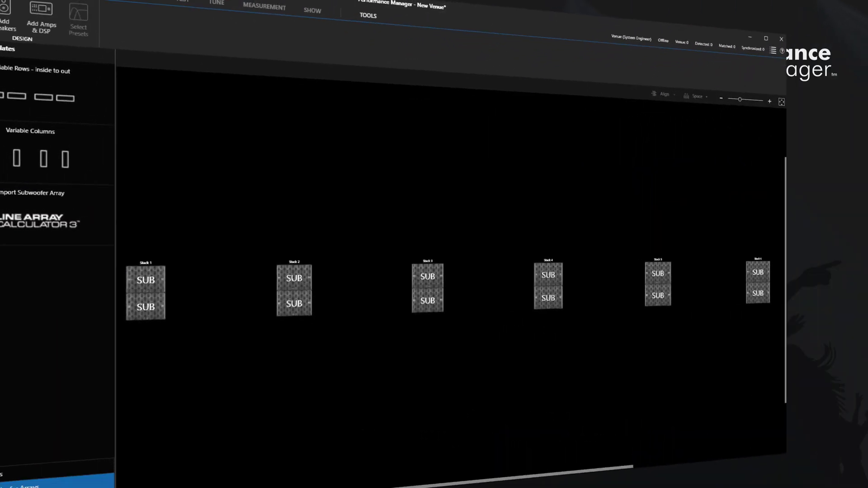
left_click(75, 45)
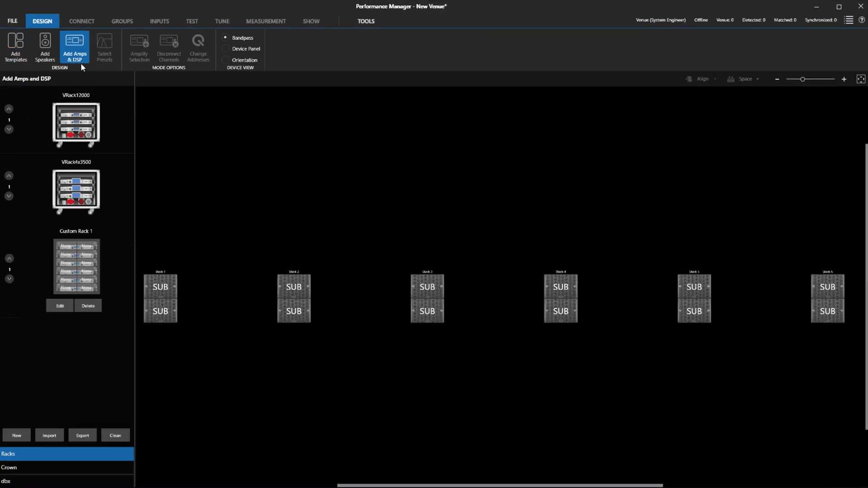
left_click(159, 216)
left_click(156, 209)
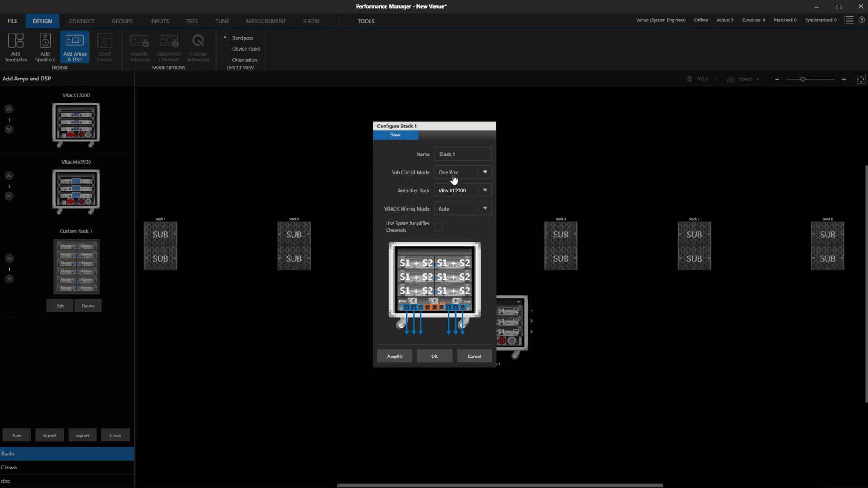
left_click(453, 174)
left_click(451, 201)
left_click(403, 361)
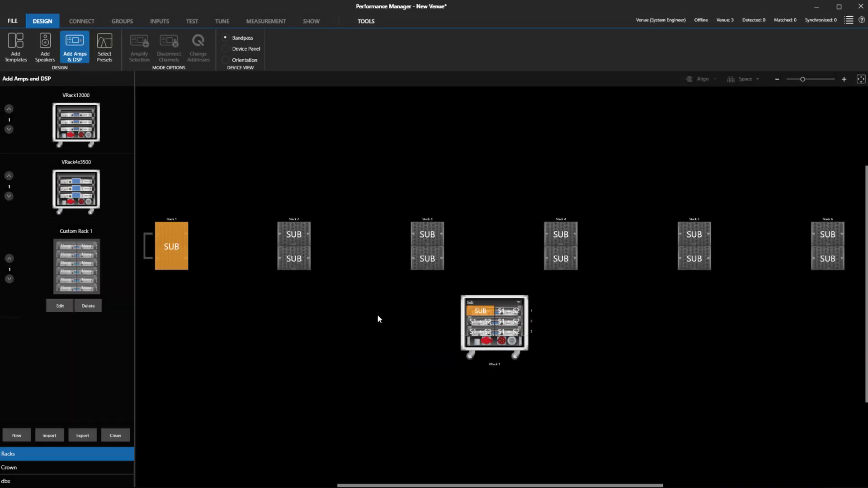
- Amplify Stack 2 as Two Box and Stack 3 with its chosen sub circuit mode
left_click(291, 208)
left_click(452, 174)
left_click(452, 199)
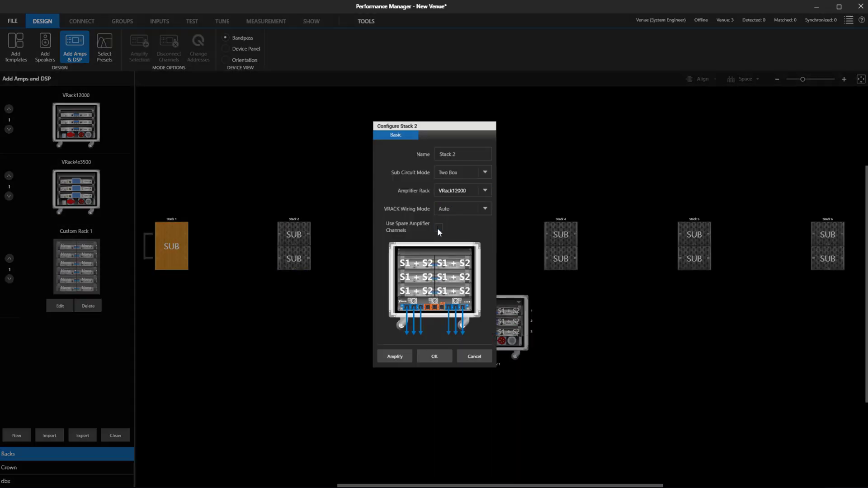
left_click(395, 357)
left_click(427, 207)
left_click(453, 173)
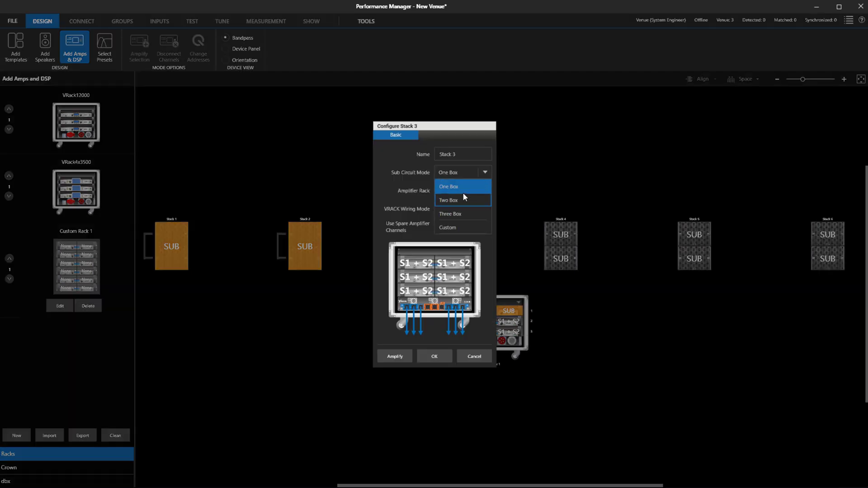
left_click(452, 201)
left_click(394, 356)
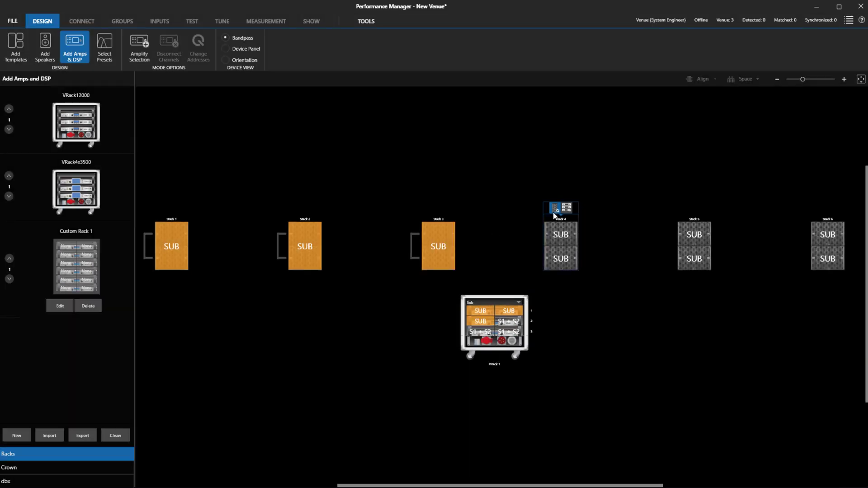
- Amplify Stack 4 and Stack 5 as Two Box, then bring up Stack 6's configuration
left_click(558, 204)
left_click(395, 356)
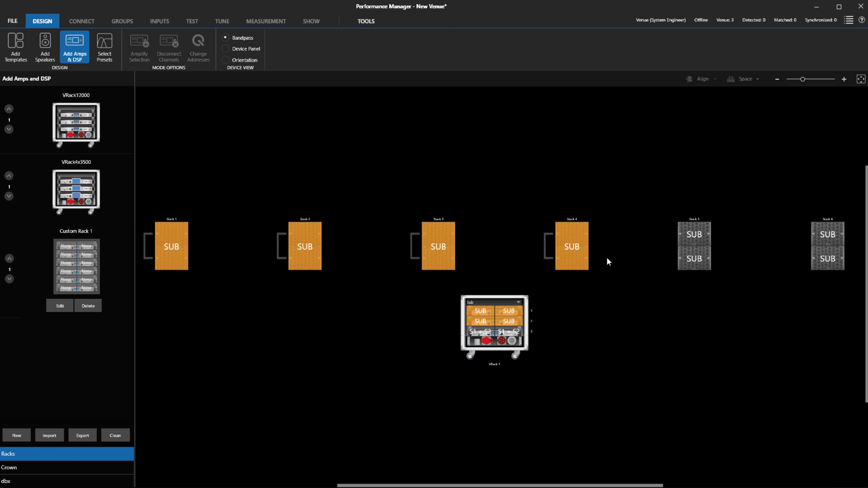
left_click(691, 204)
left_click(461, 172)
left_click(452, 200)
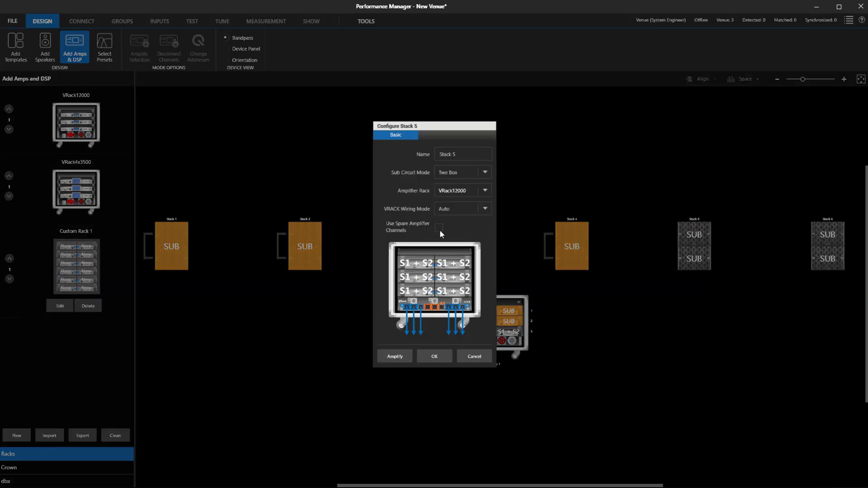
left_click(395, 356)
left_click(819, 207)
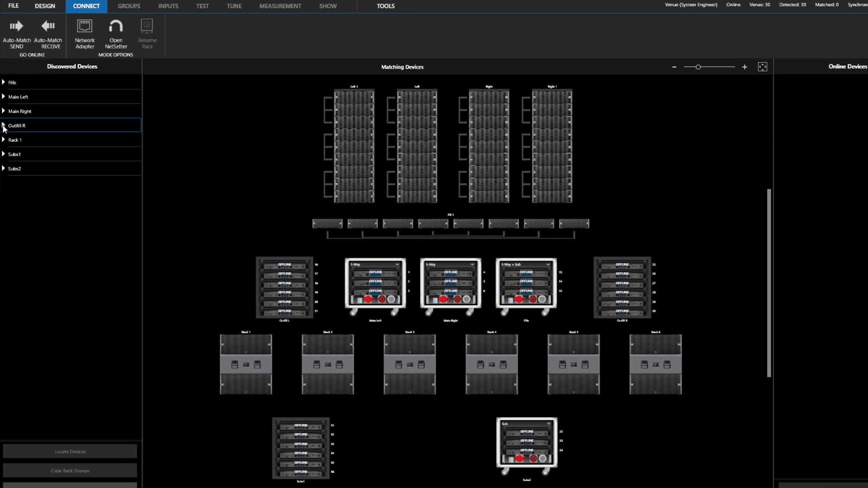
- Expand the Outfill R group to review its amplifiers, then collapse it
left_click(4, 126)
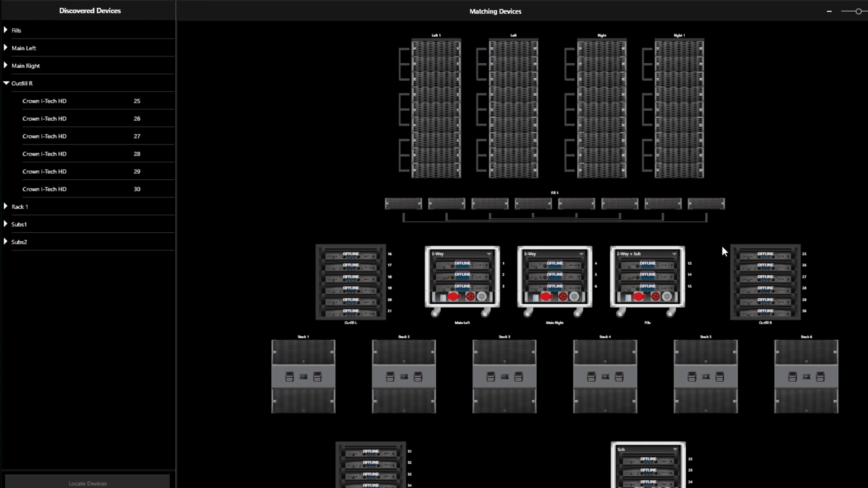
left_click(733, 246)
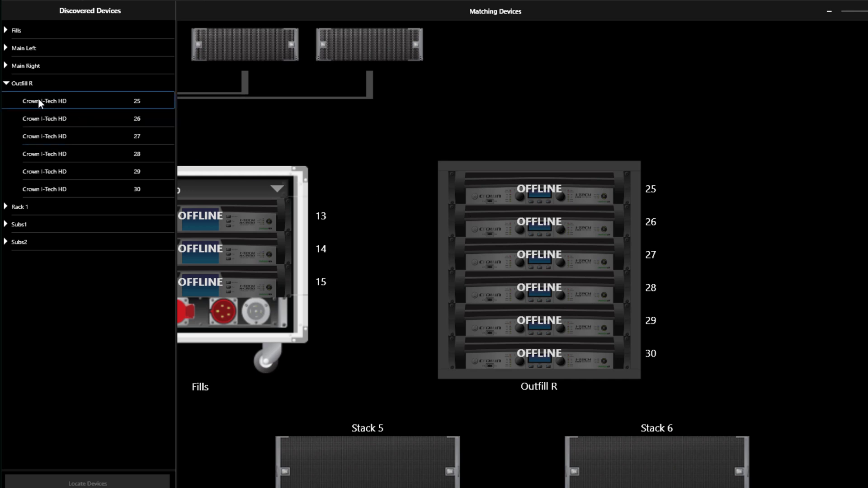
left_click(6, 83)
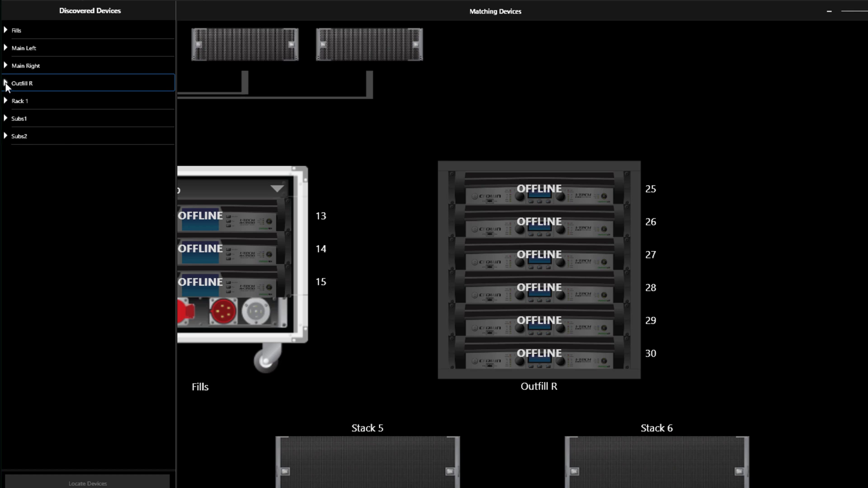
scroll(257, 120, "down", 5)
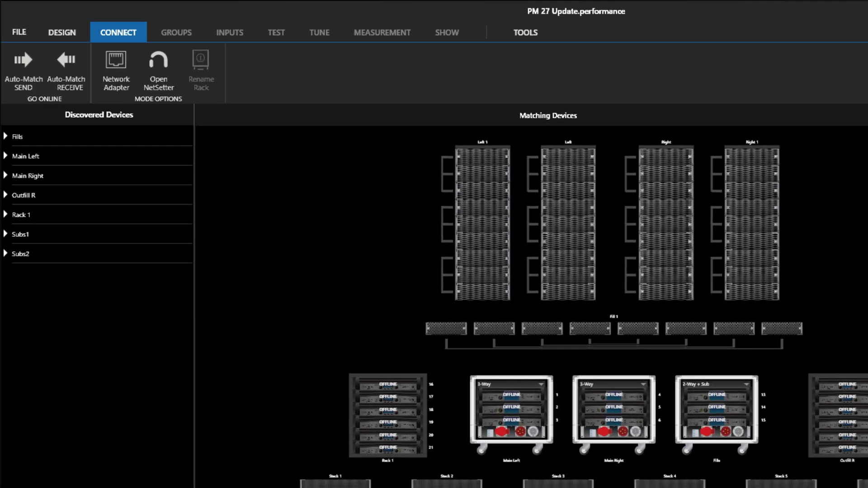
- Rename Rack 1 to 'Outfill L'
left_click(108, 219)
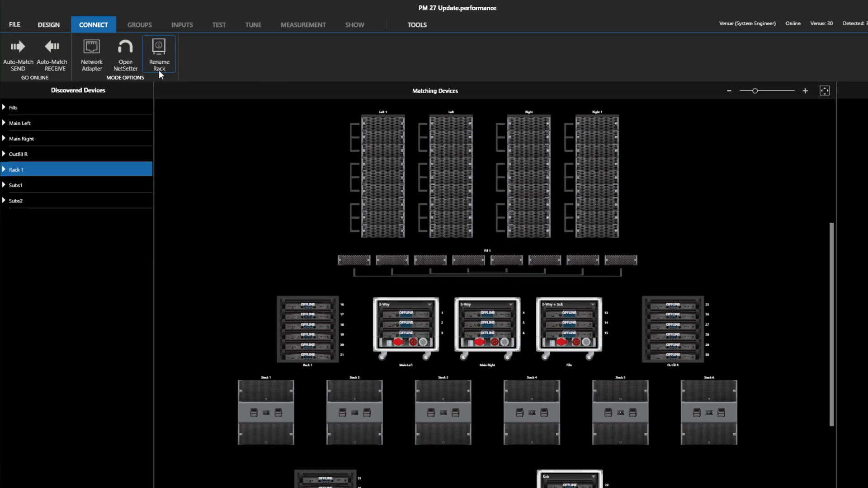
left_click(200, 90)
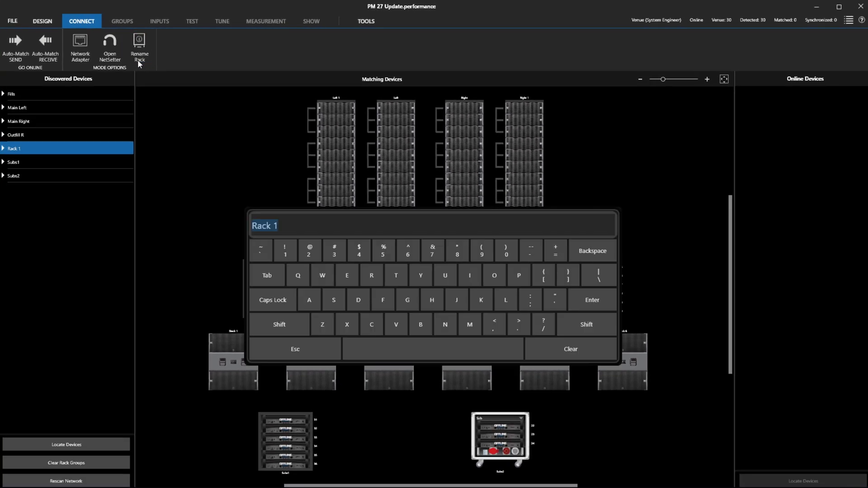
type("Outfill L")
key("Return")
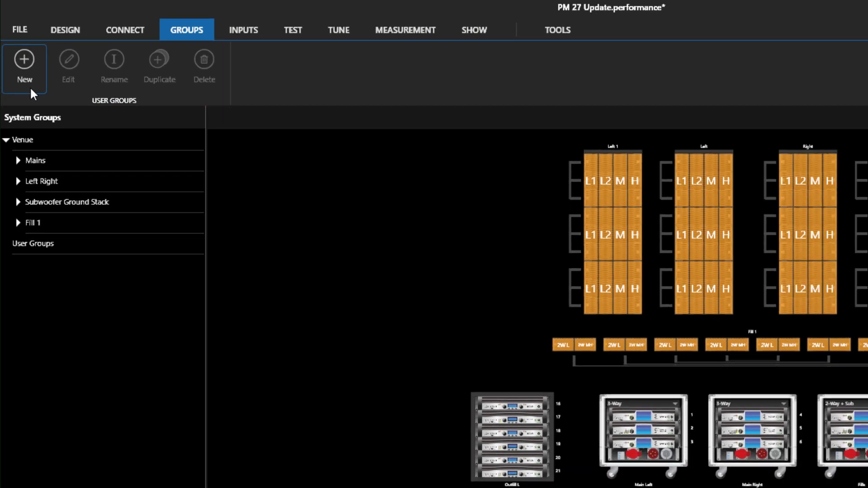
- Create a user group 'All Mains' from the four main line arrays
left_click(34, 97)
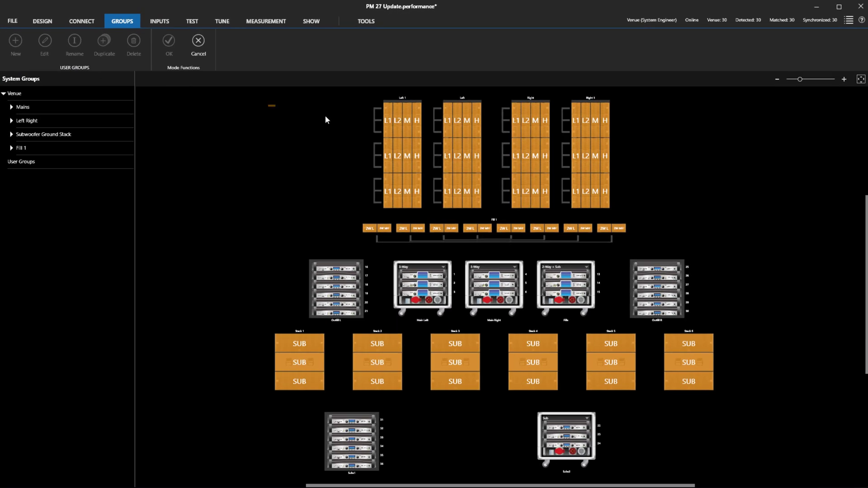
left_click_drag(326, 118, 667, 199)
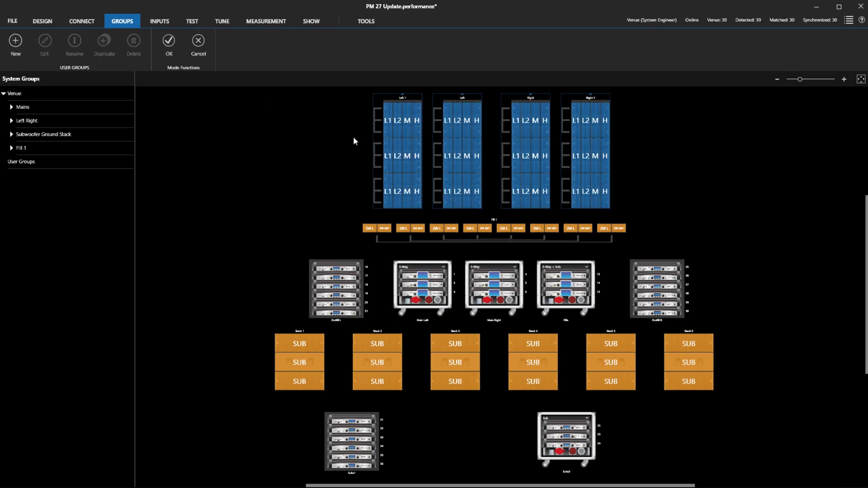
left_click(170, 56)
type("All Mains")
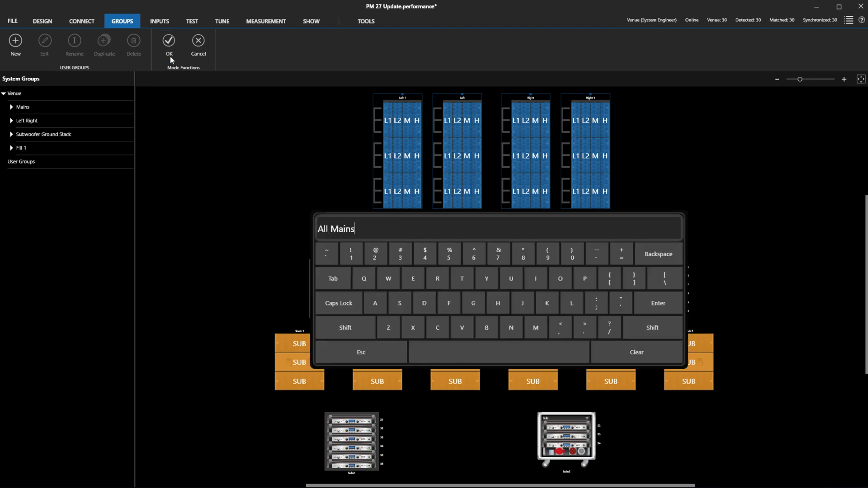
key("Return")
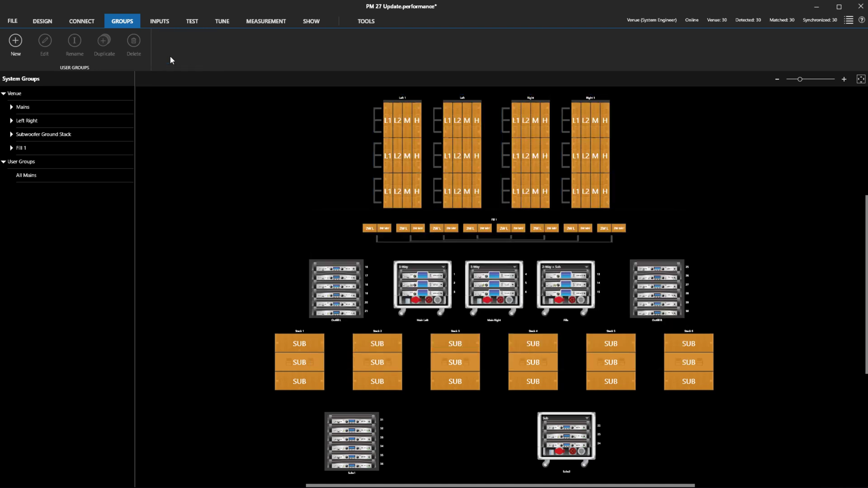
- Rename the Subwoofer Ground Stack group to 'Subs'
left_click(91, 133)
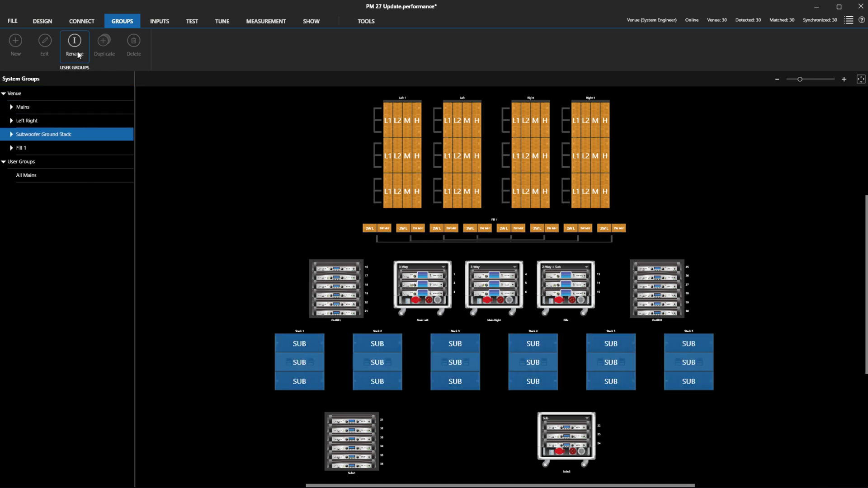
left_click(77, 55)
type("Subs")
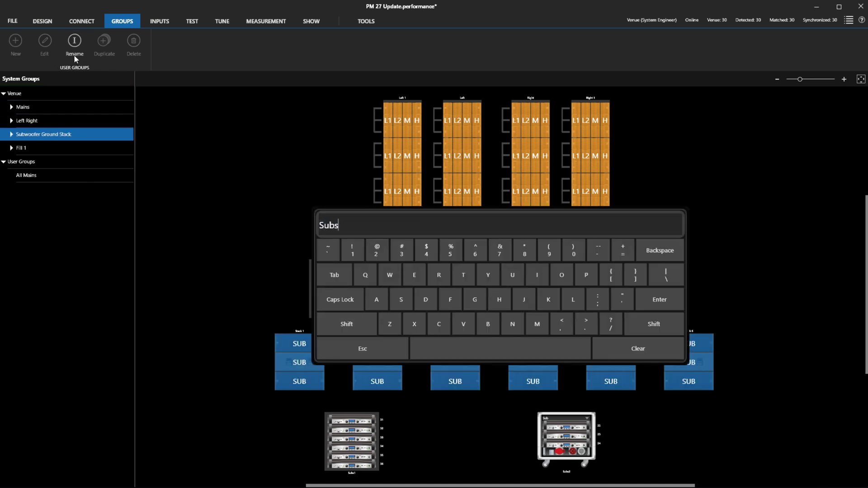
key("Return")
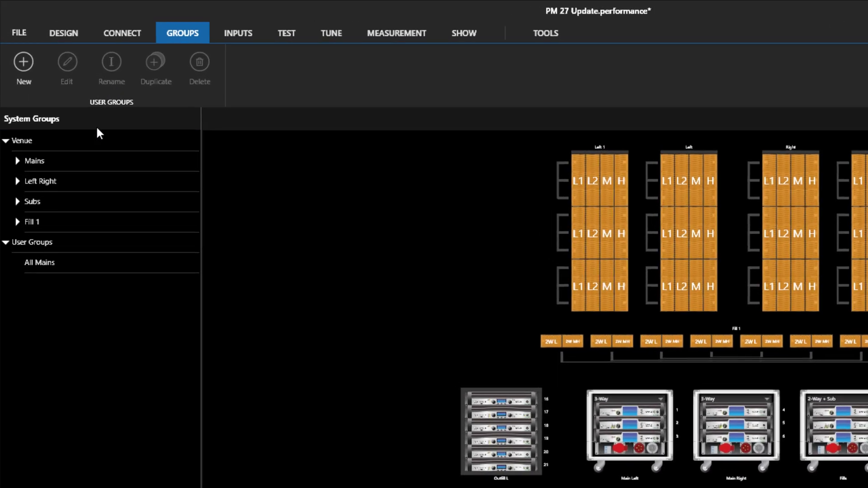
- Move the Fill 1 group above Subs and rename it 'Front Fills'
left_click_drag(79, 221, 77, 199)
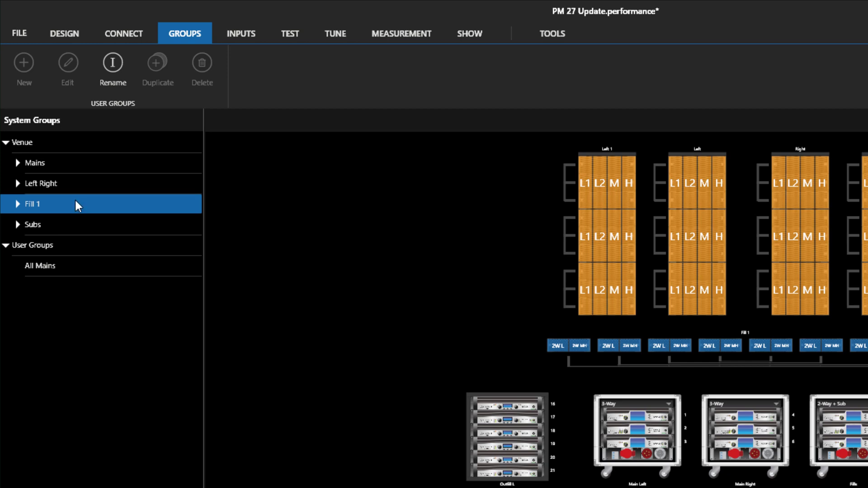
right_click(76, 205)
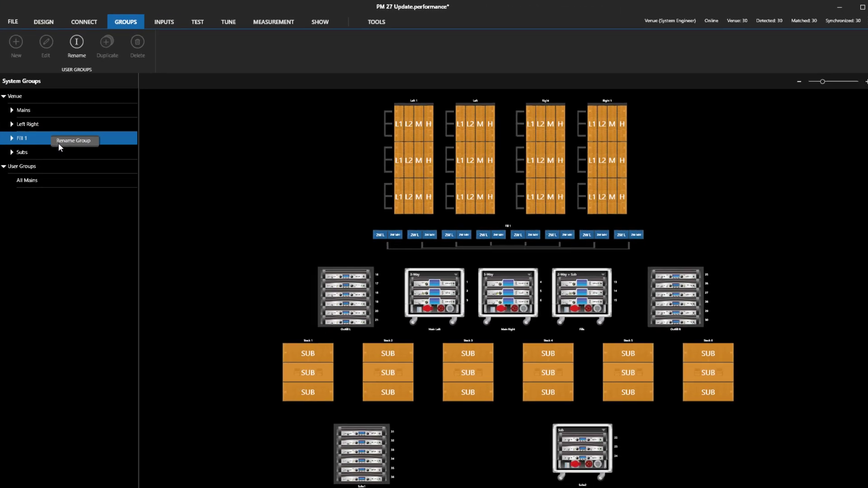
left_click(86, 209)
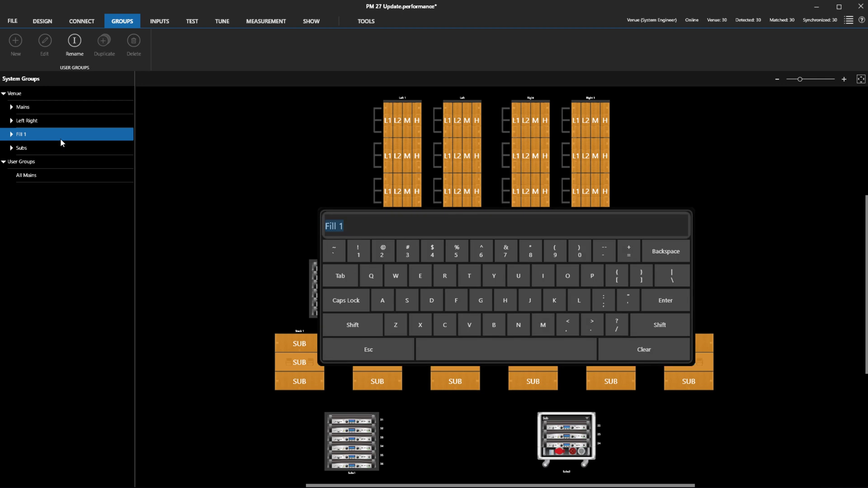
type("Front Fills")
key("Return")
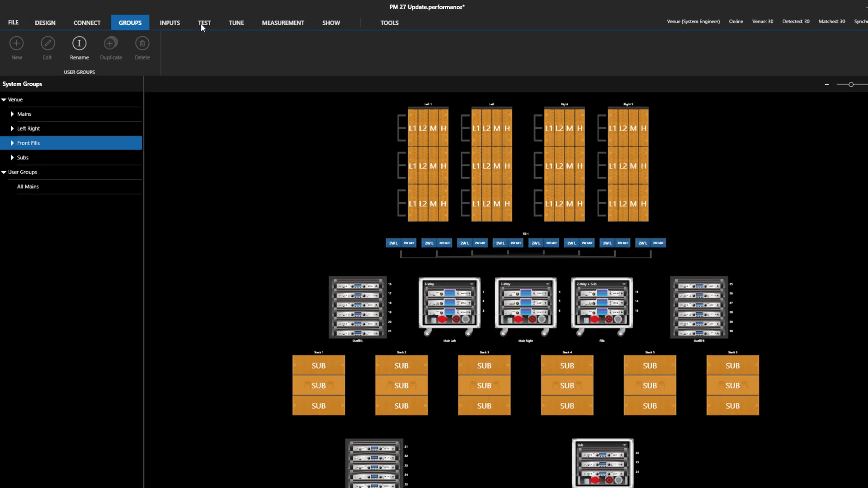
- In the Mute Matrix, select the whole Venue group and mute it
left_click(203, 24)
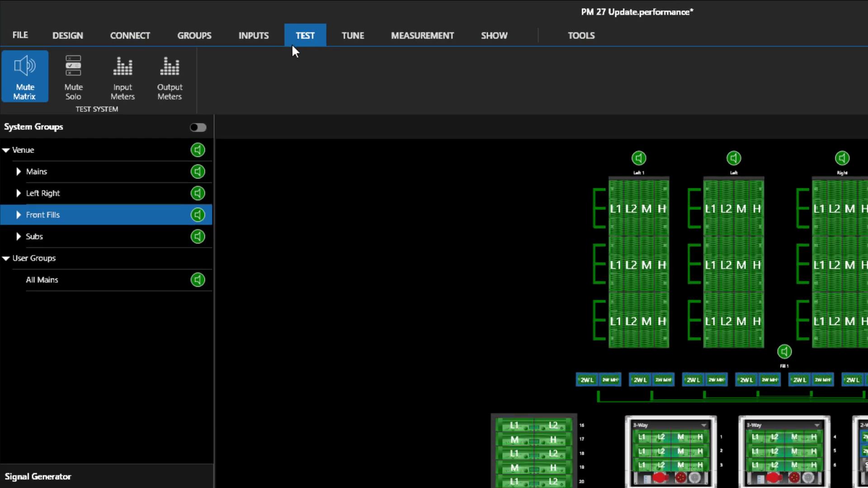
left_click(199, 128)
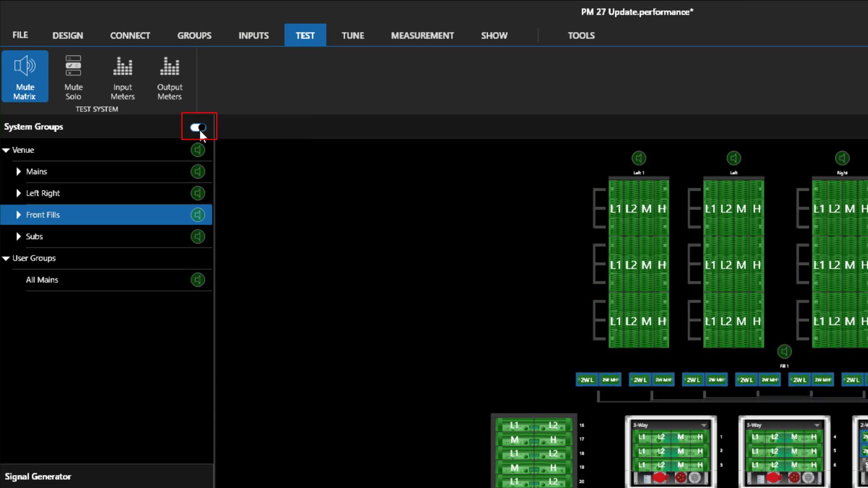
left_click(196, 150)
left_click(198, 129)
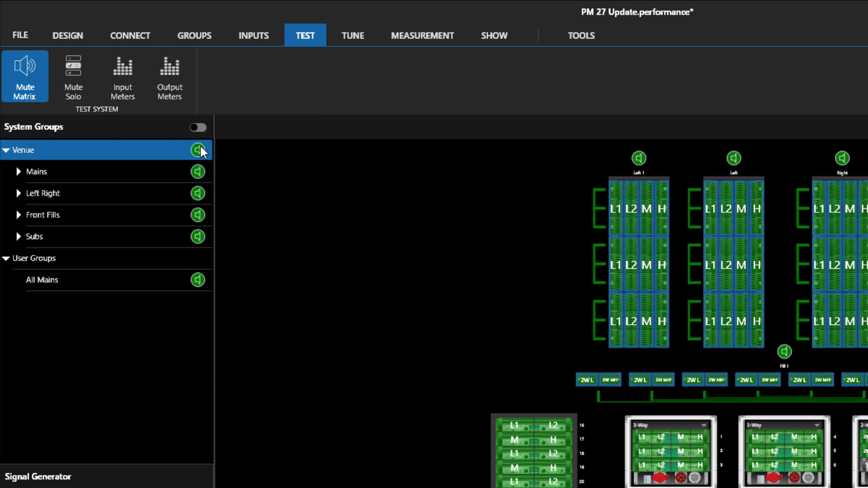
left_click(198, 150)
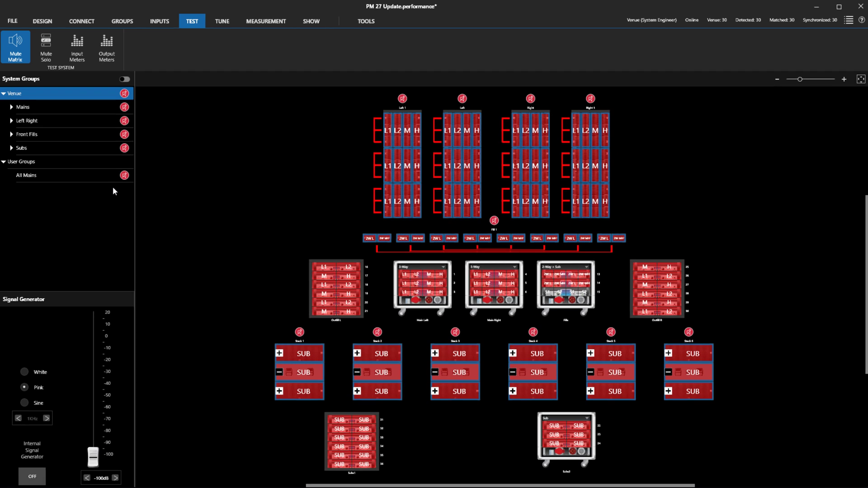
- Step through the TUNE view to the SHOW view's meters
left_click(224, 24)
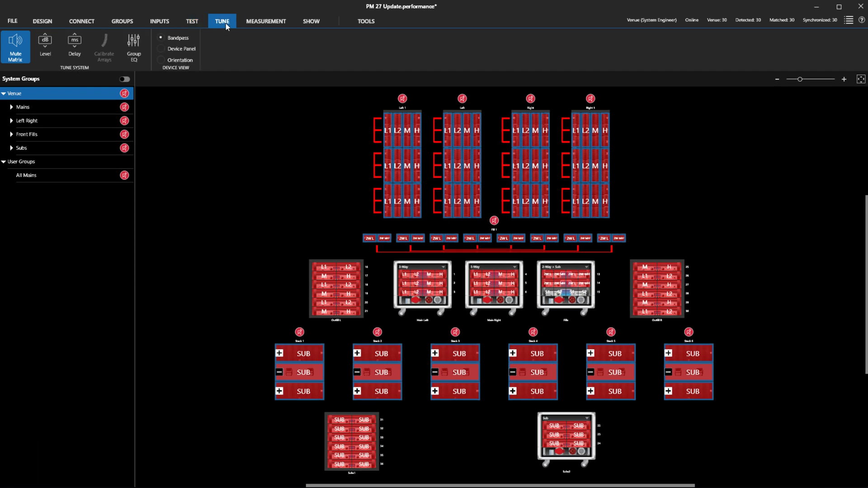
left_click(311, 21)
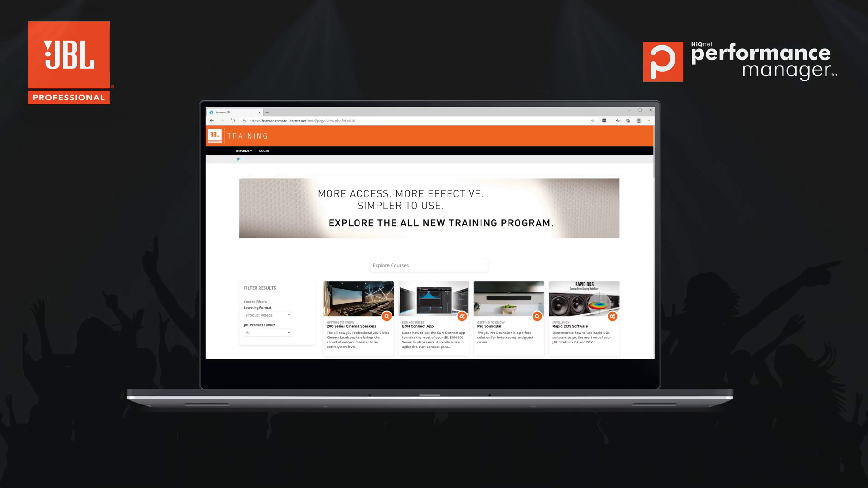
- Scroll the JBL Training course list past Audio Design Essentials down to the HARMAN footer
scroll(429, 242, "down", 4)
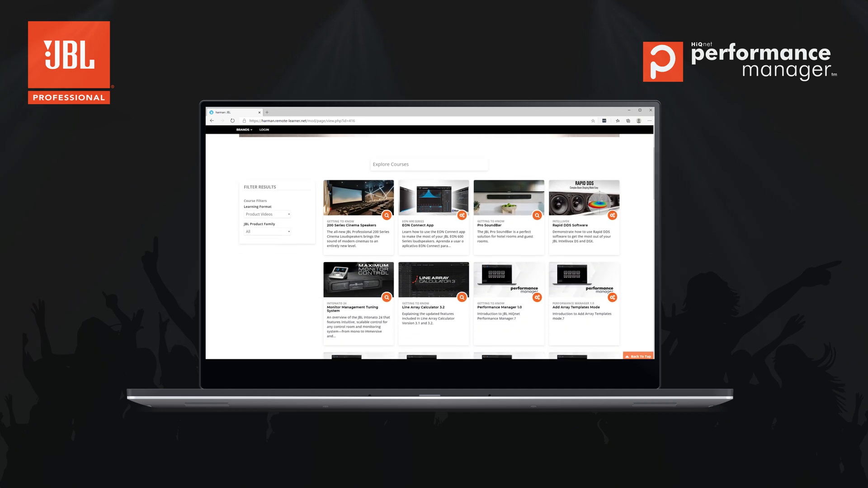
scroll(429, 241, "down", 5)
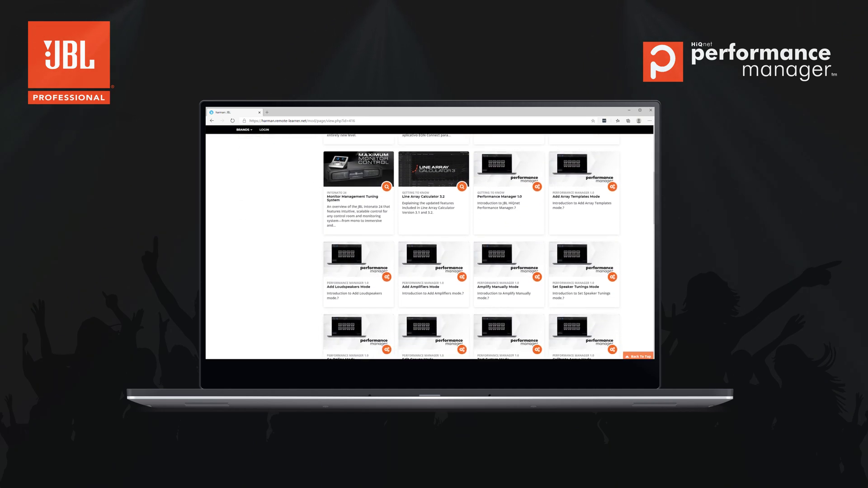
scroll(429, 242, "down", 5)
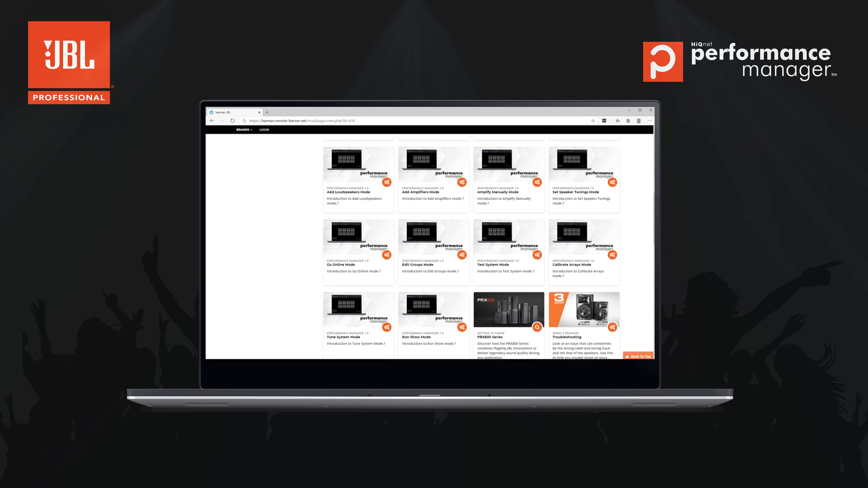
scroll(429, 242, "down", 5)
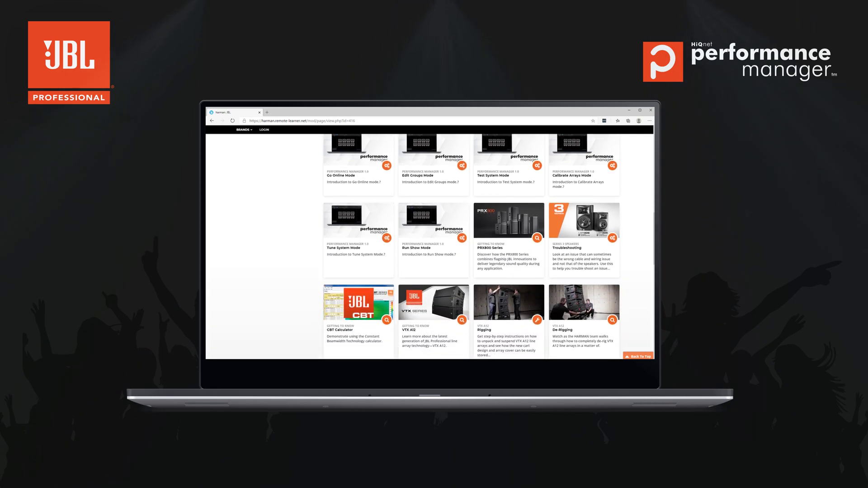
scroll(429, 242, "down", 5)
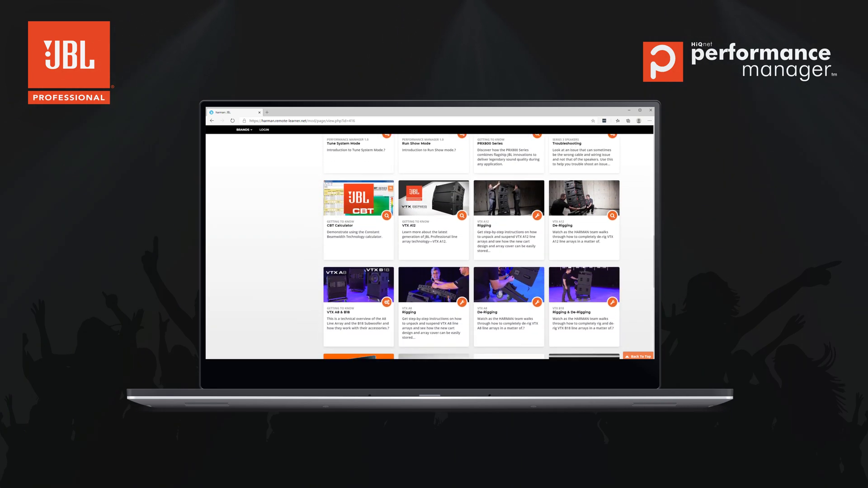
scroll(429, 242, "down", 3)
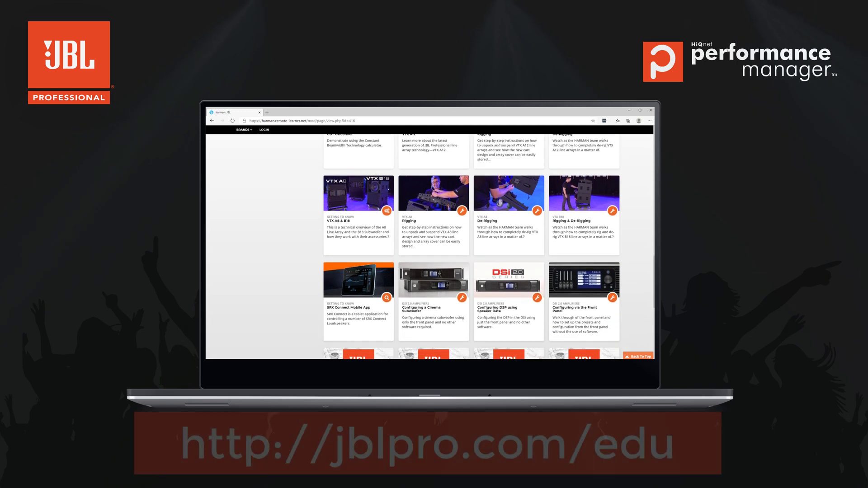
scroll(428, 241, "down", 3)
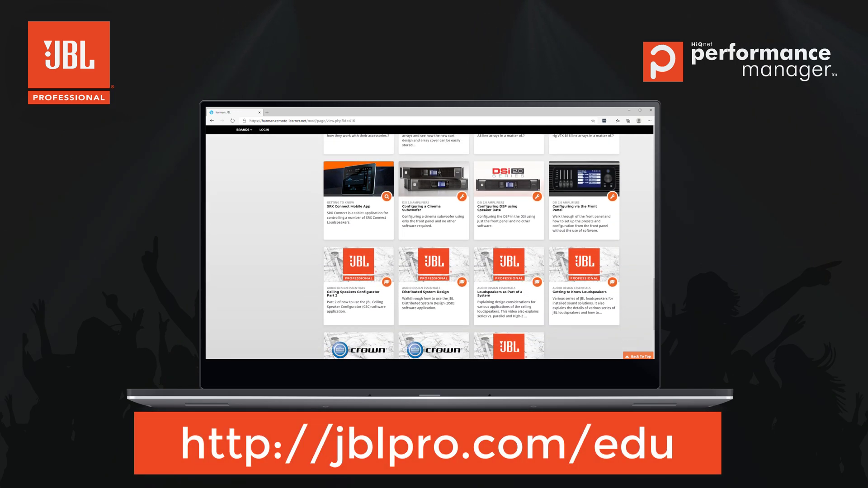
scroll(429, 241, "down", 2)
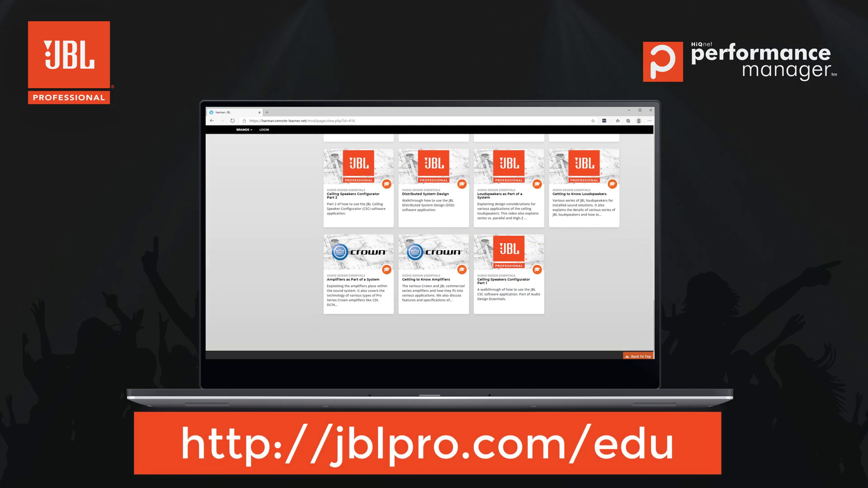